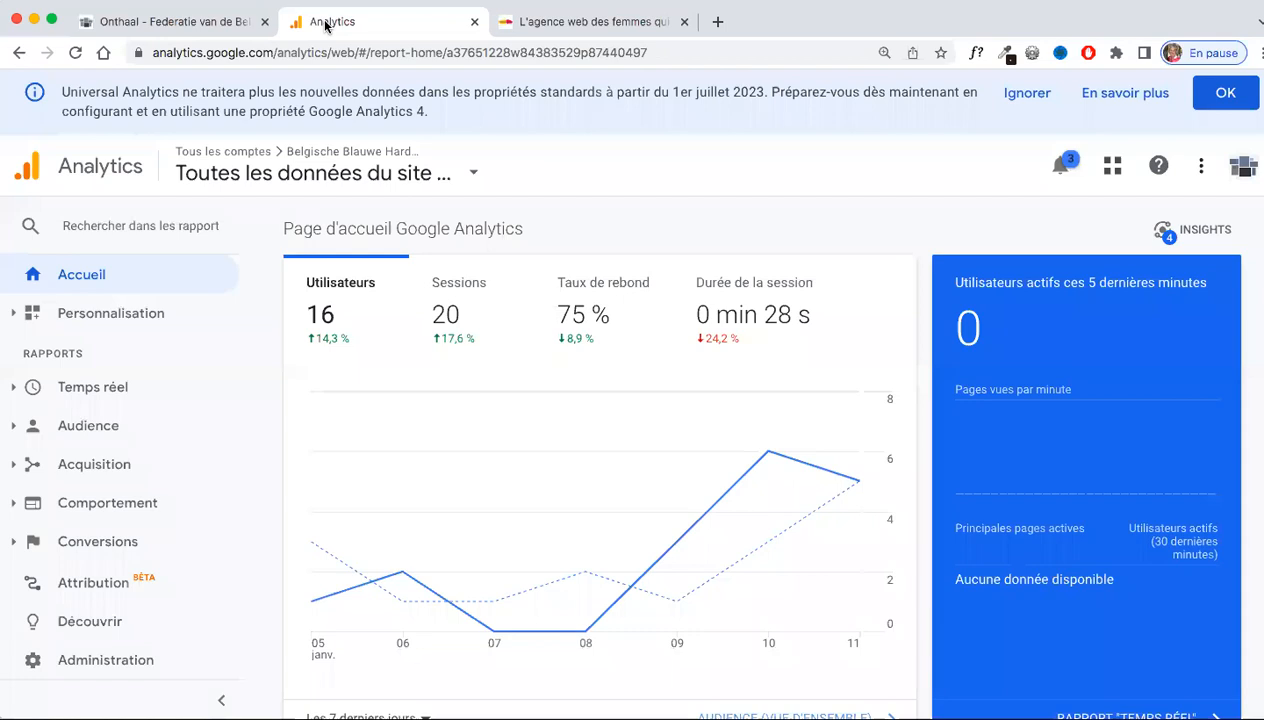
click(205, 20)
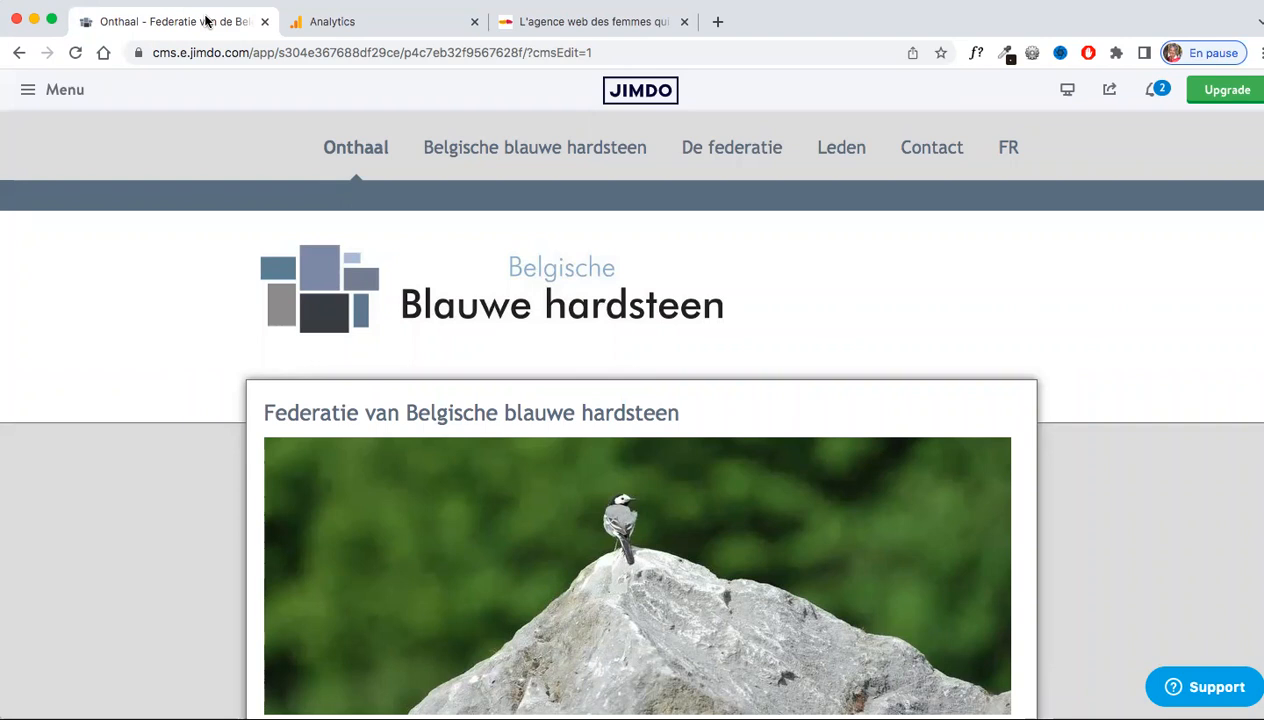
click(68, 92)
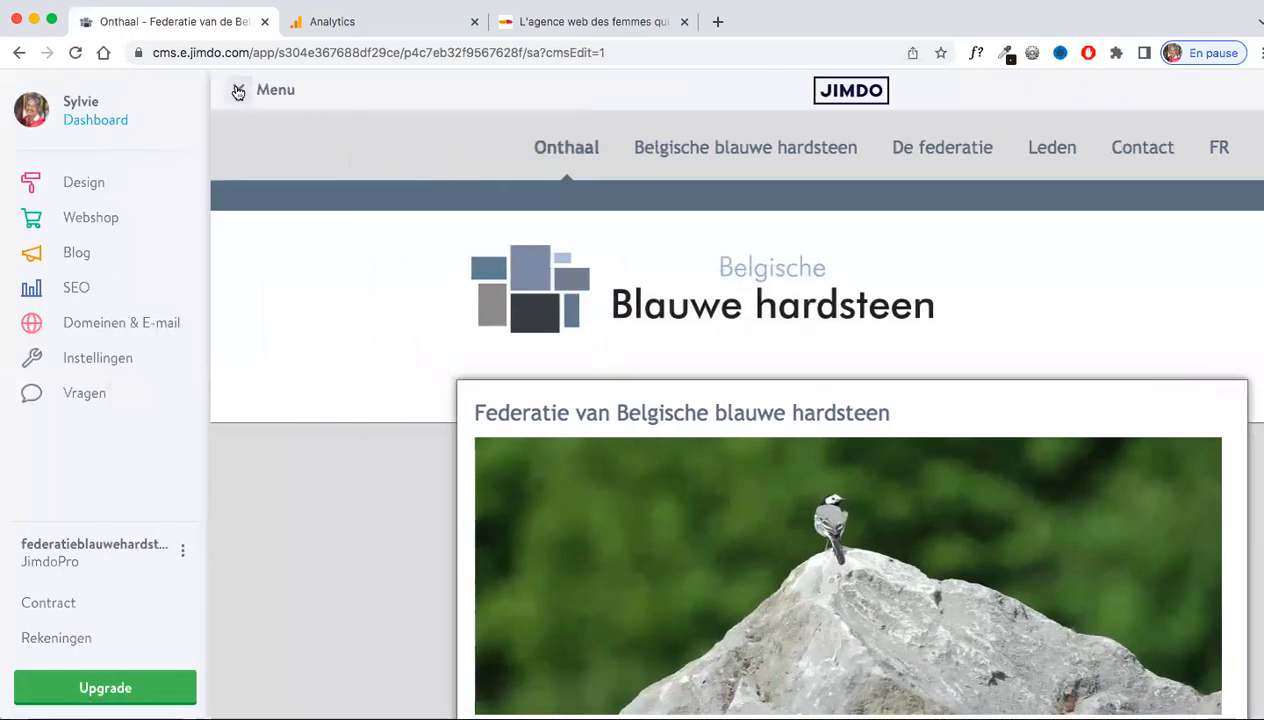
click(238, 92)
click(379, 28)
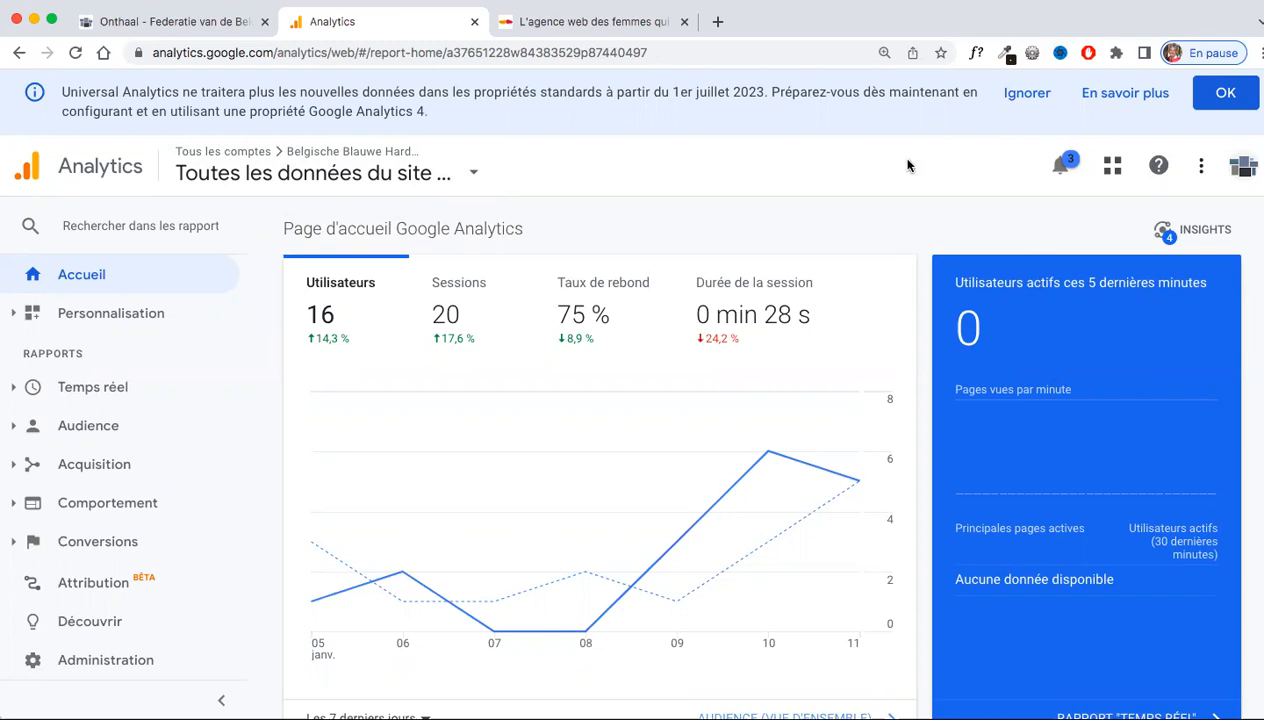
Step: Create a Google Analytics 4 property from the existing Universal Analytics property with the GA4 setup assistant
click(1226, 95)
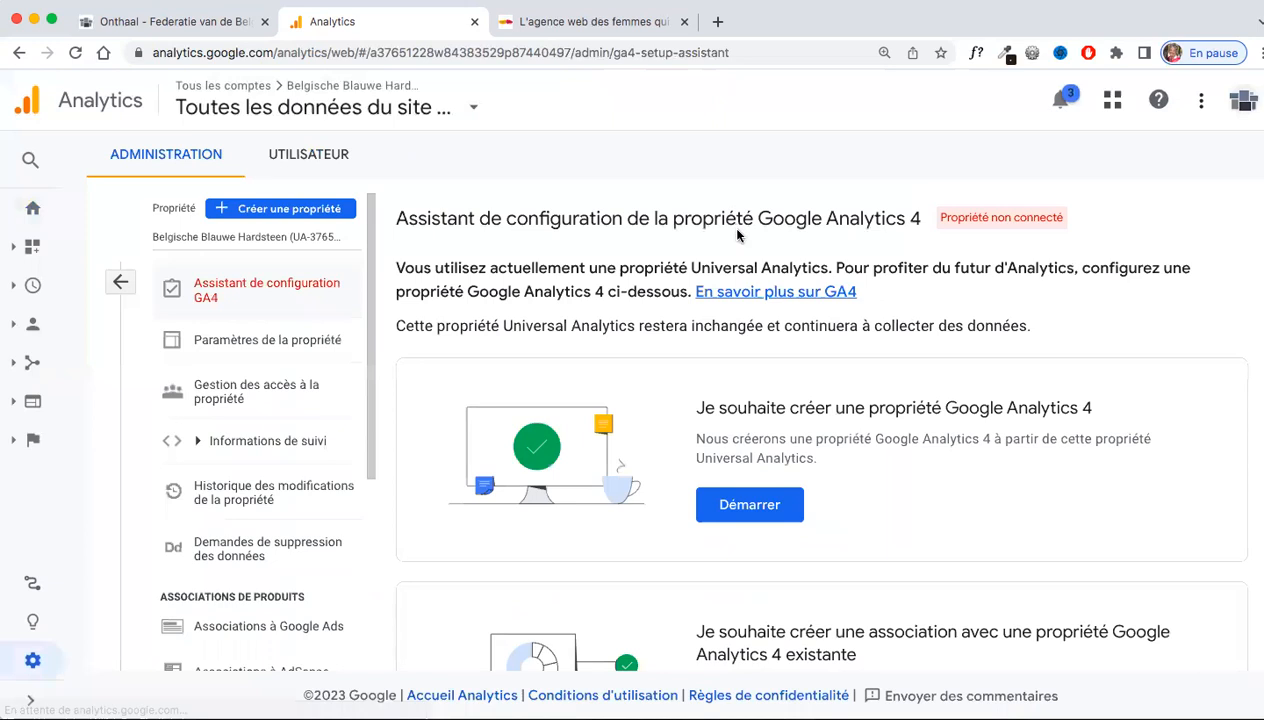
scroll(740, 368, down, 2)
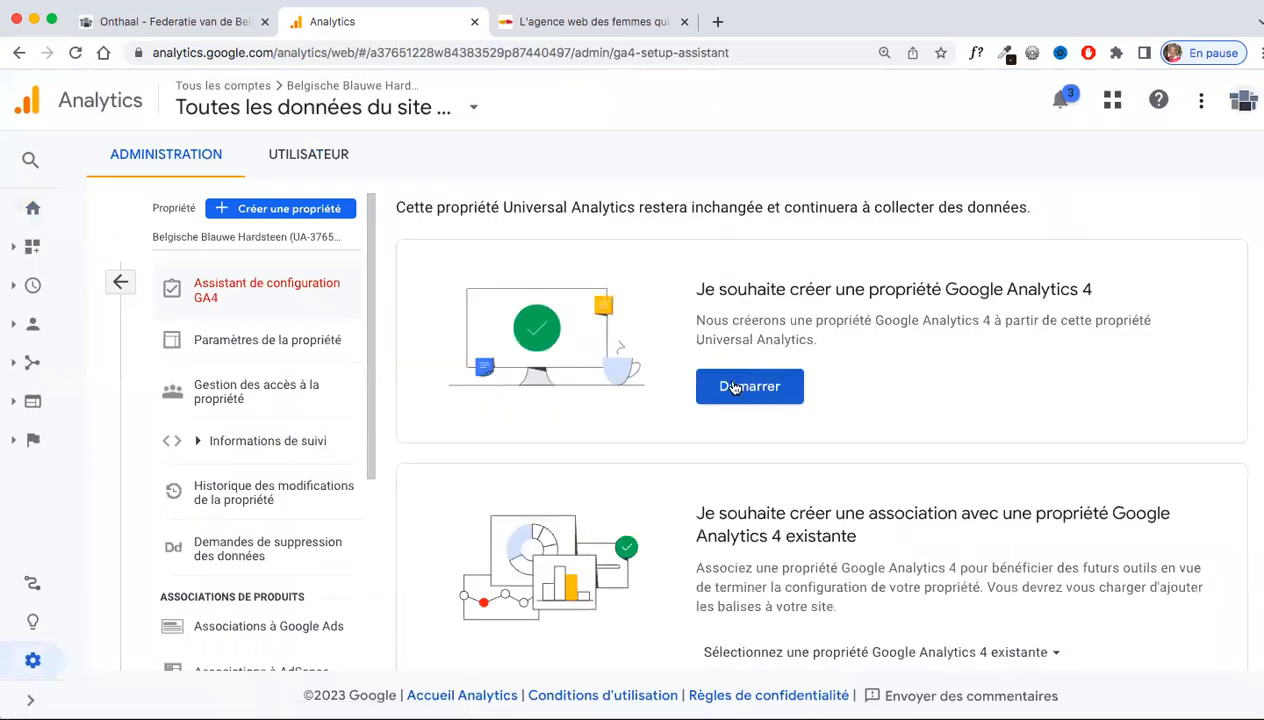
click(733, 387)
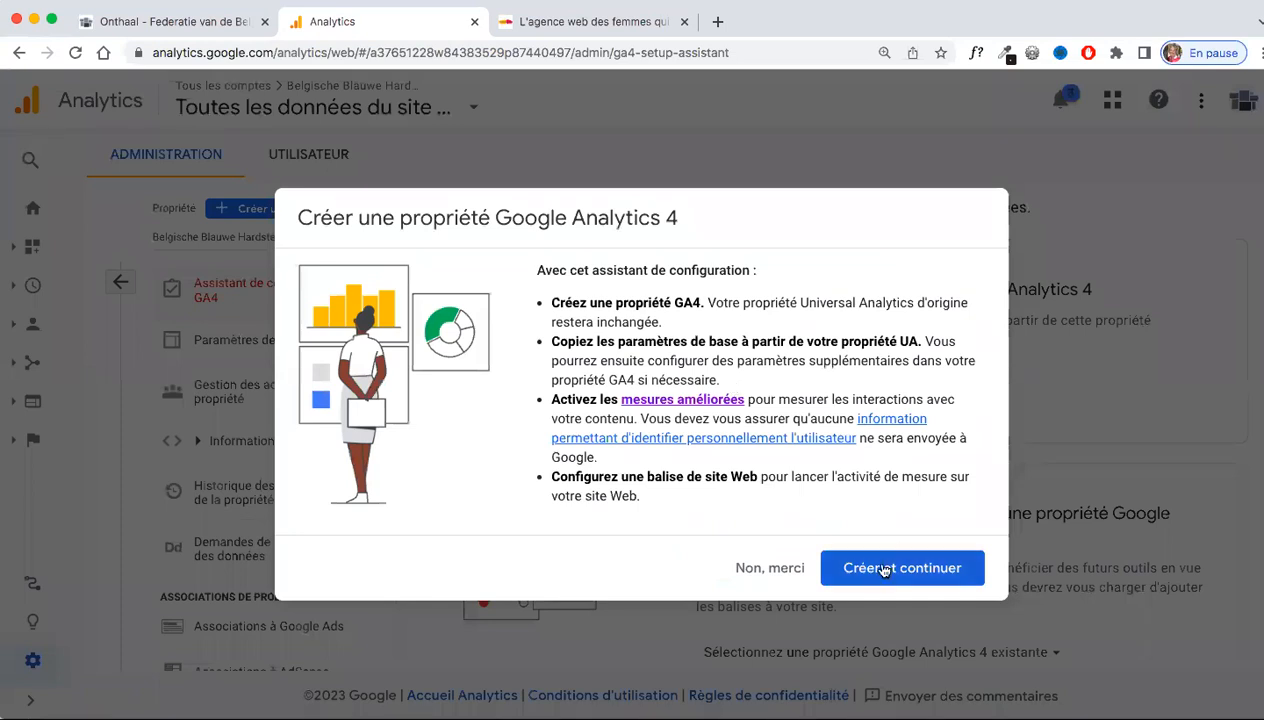
click(881, 570)
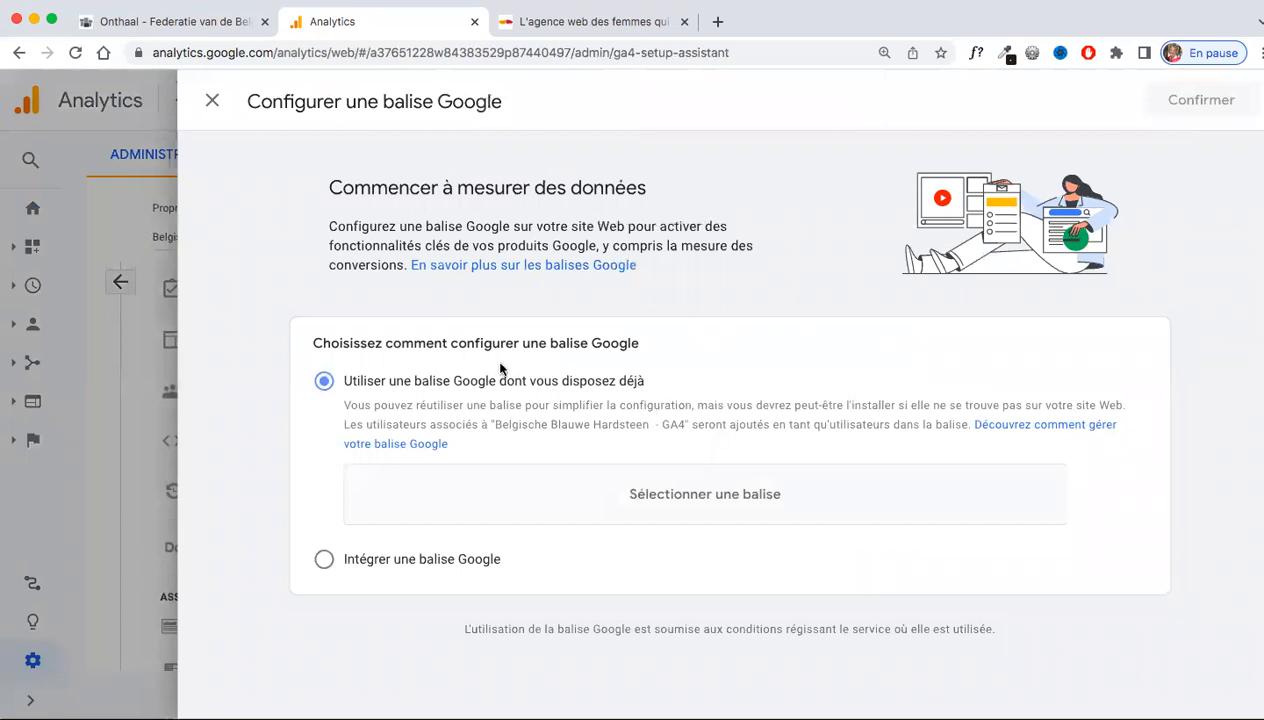
Step: Choose to integrate a Google tag (Intégrer une balise Google) and check the full list of supported website platforms
click(323, 564)
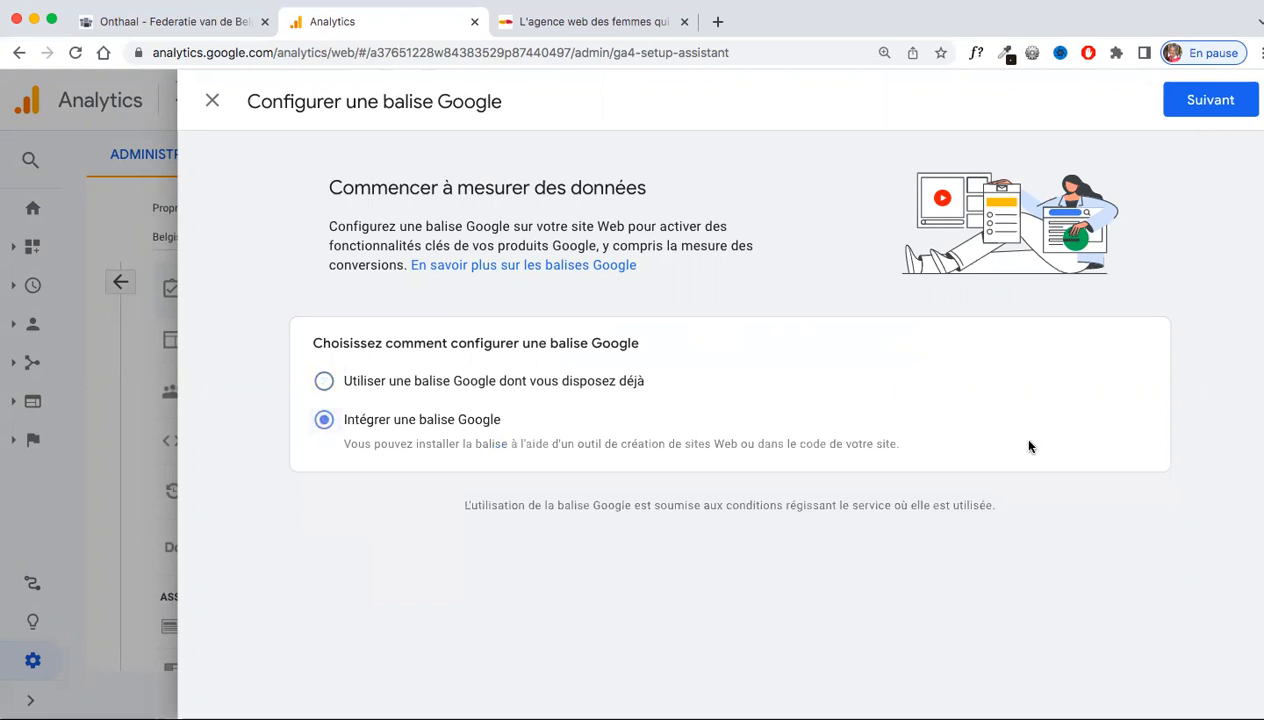
click(1194, 101)
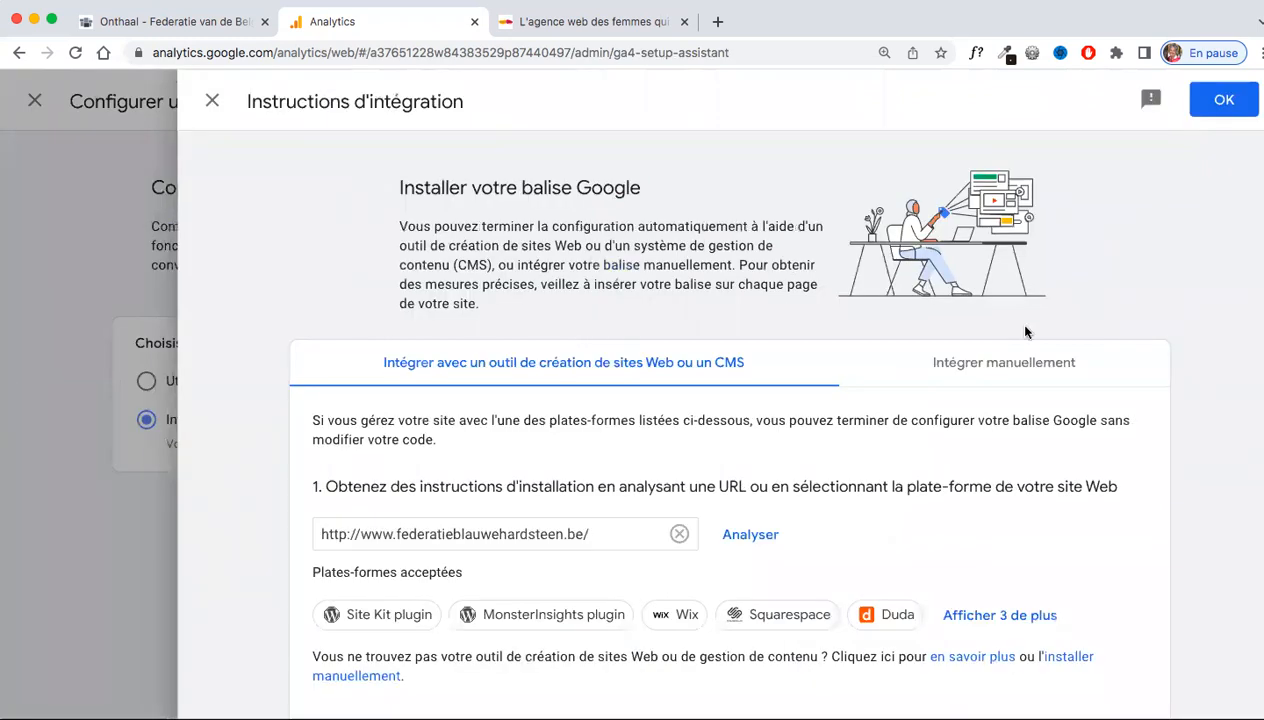
scroll(655, 448, down, 1)
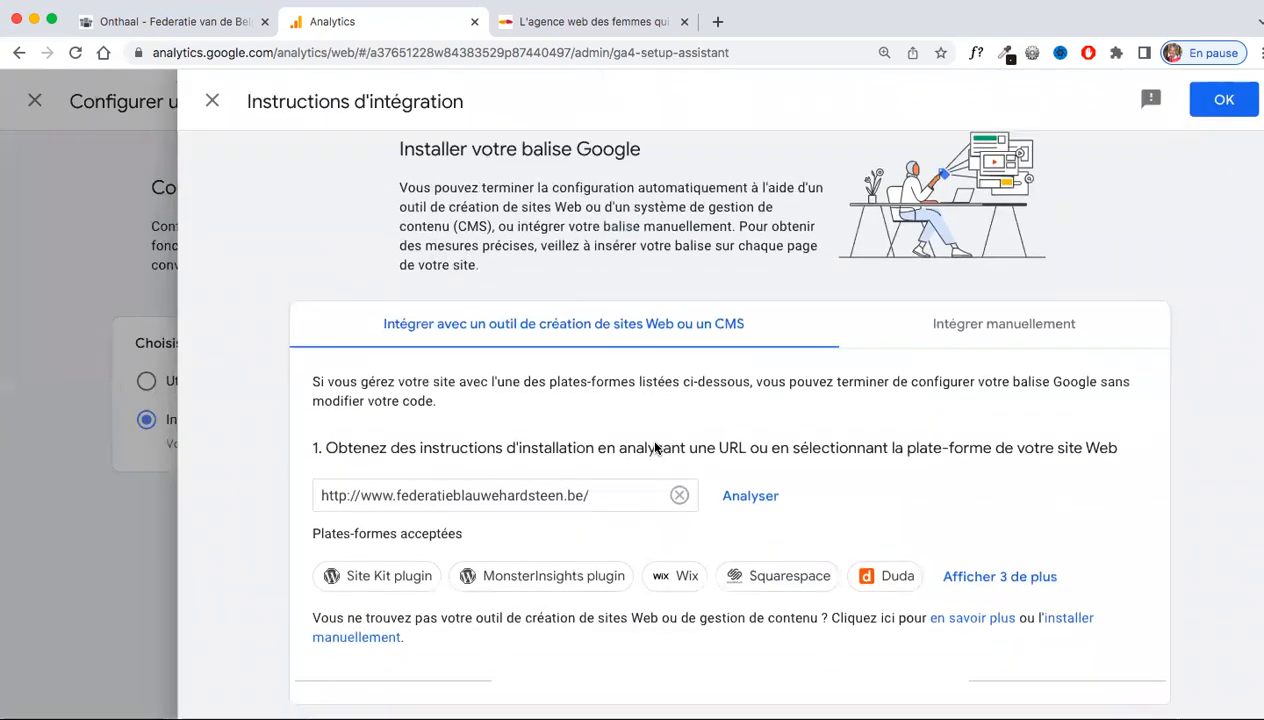
click(990, 586)
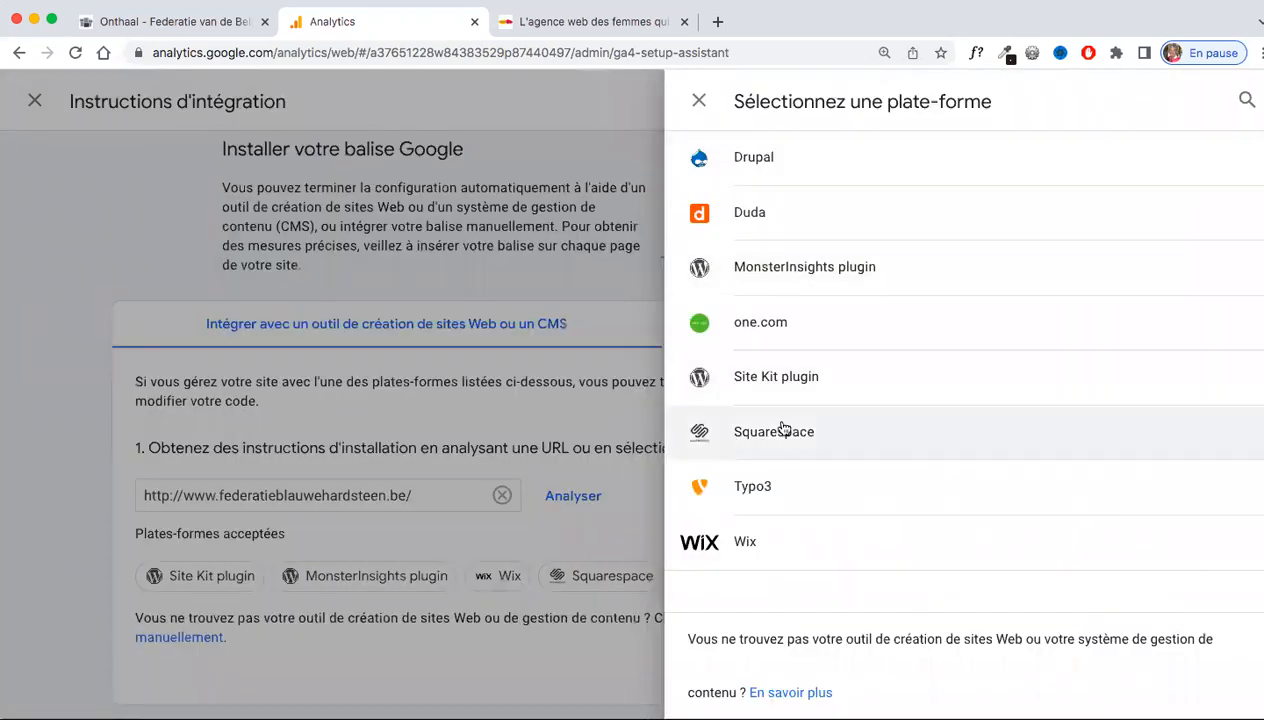
click(699, 100)
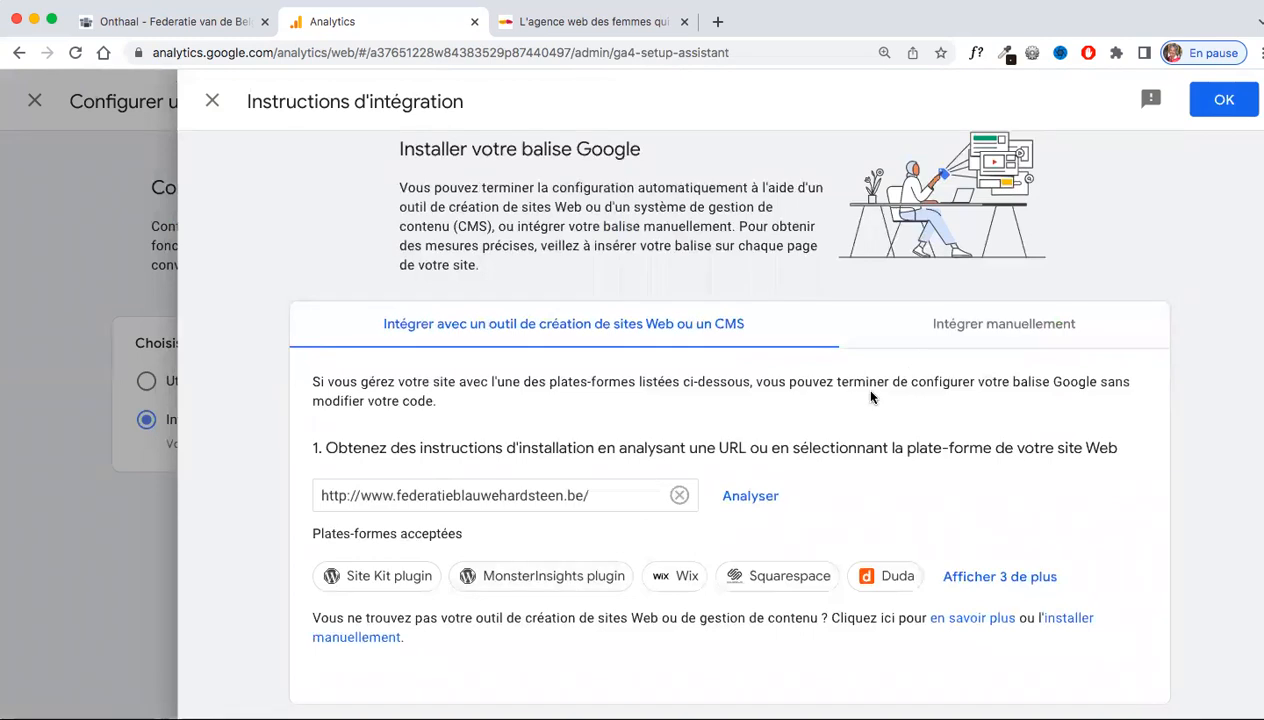
Step: Show the manual installation instructions and copy the complete Google tag (gtag.js) code snippet
click(987, 324)
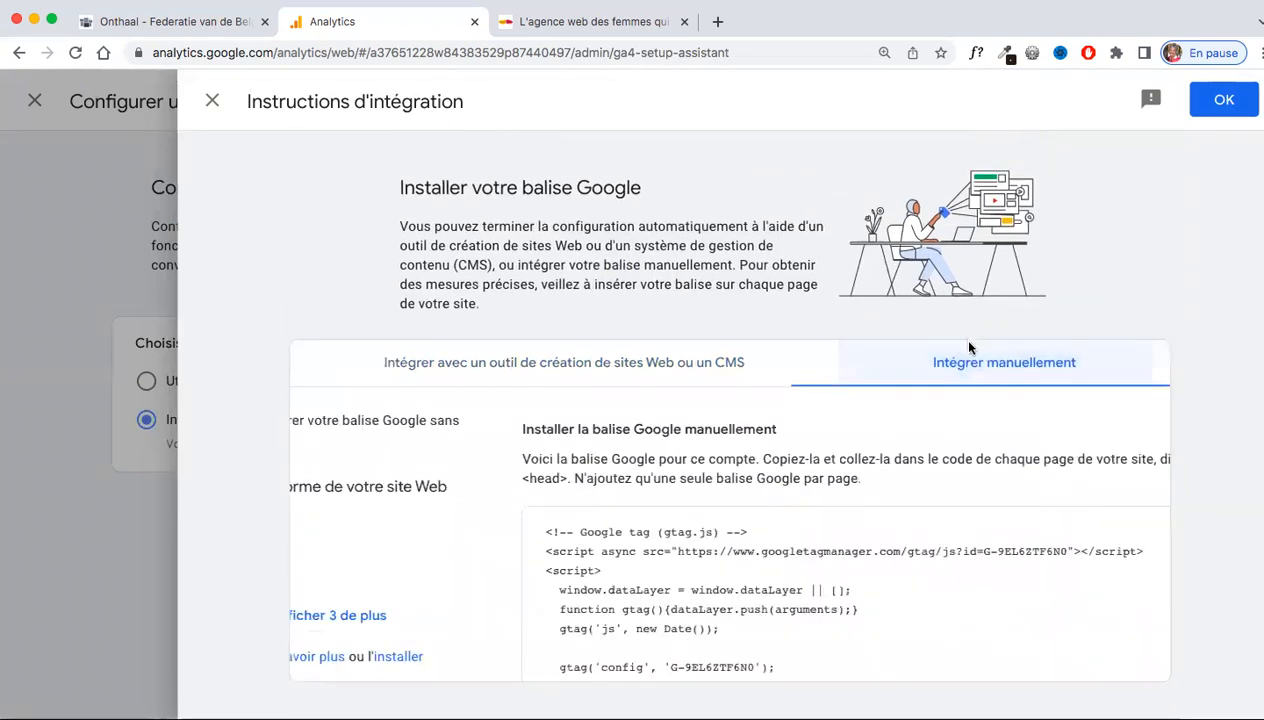
scroll(967, 355, down, 3)
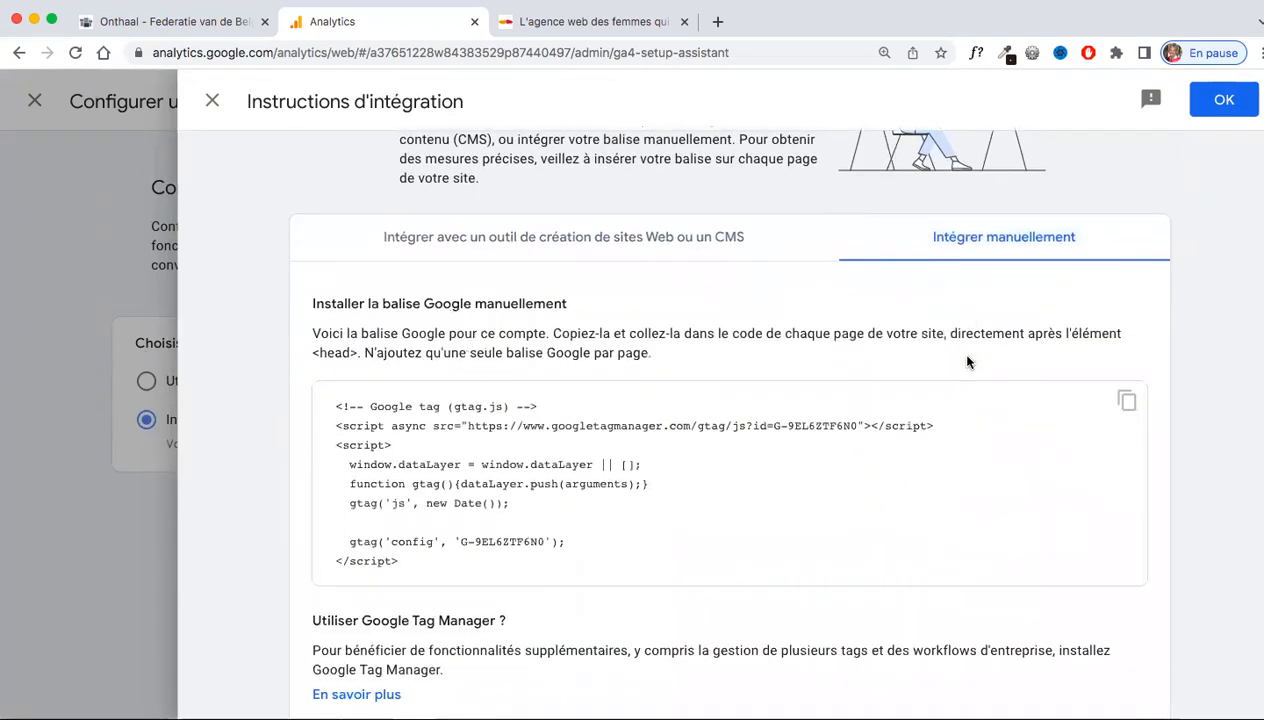
scroll(967, 360, down, 1)
scroll(404, 330, down, 1)
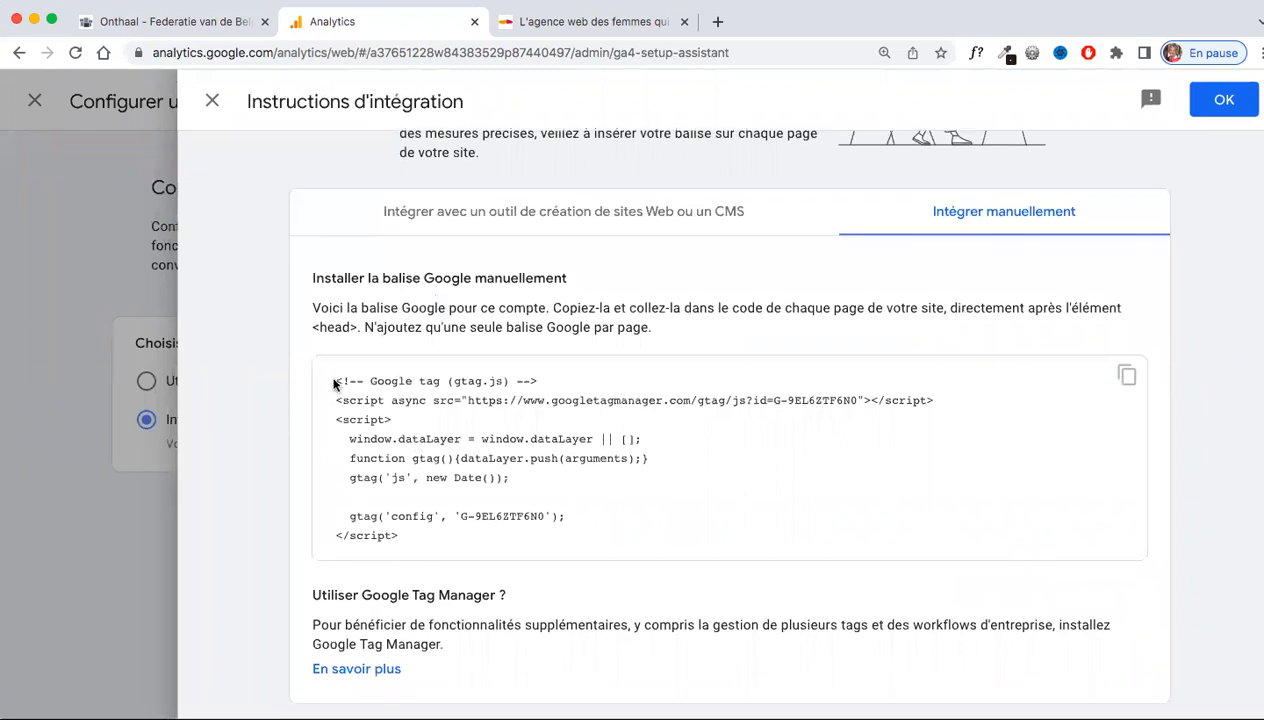
drag(336, 382, 474, 560)
key(super+c)
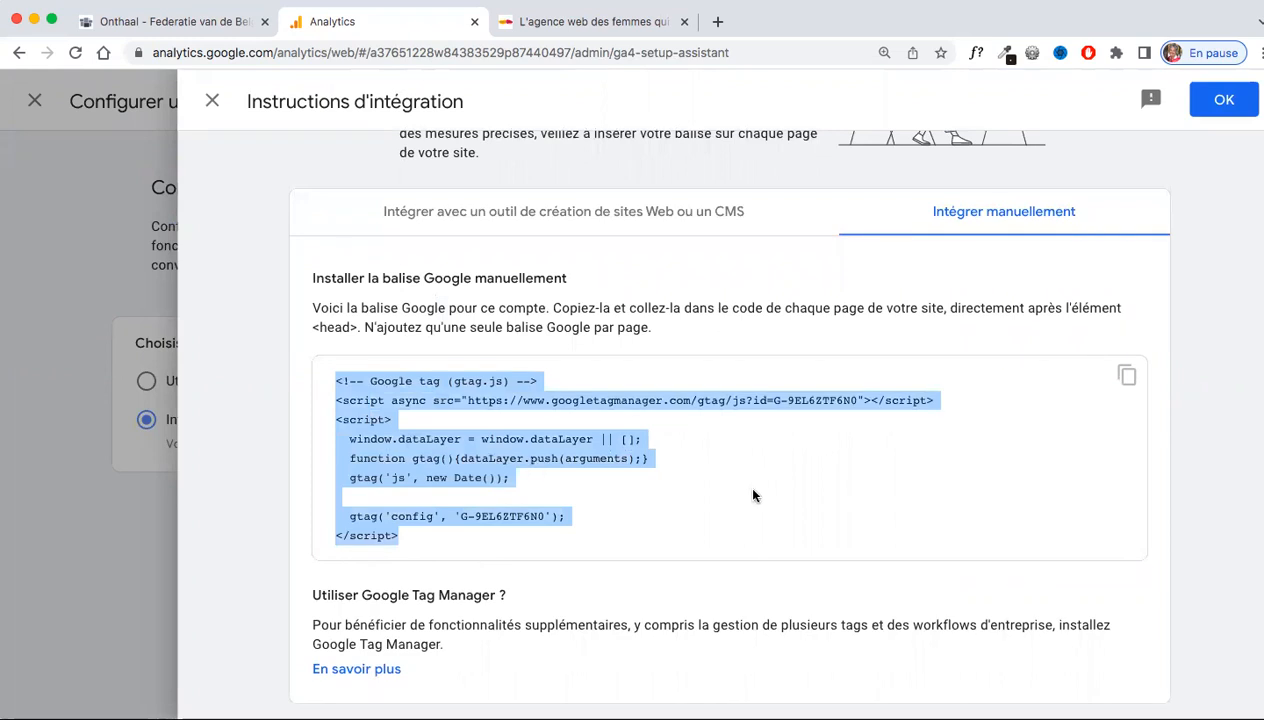
Step: Switch to the Jimdo site editor and inspect the tracking ID in its Google Analytics settings under SEO
click(156, 29)
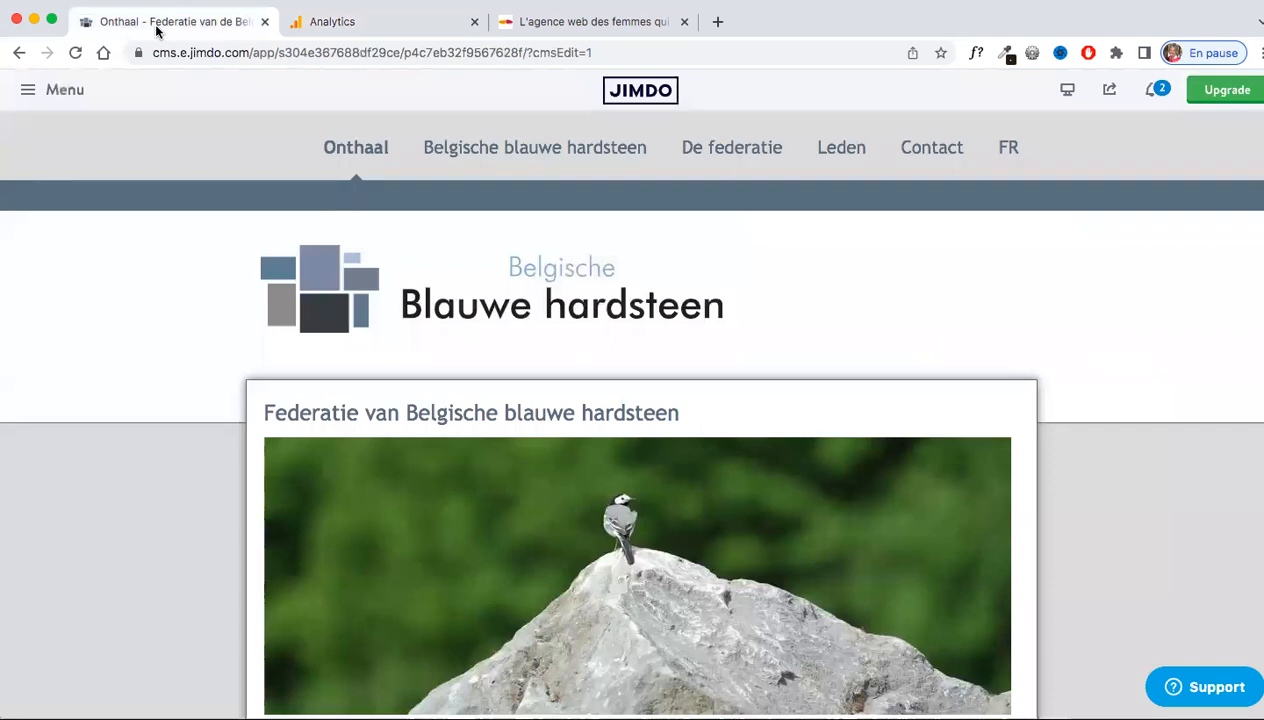
click(30, 89)
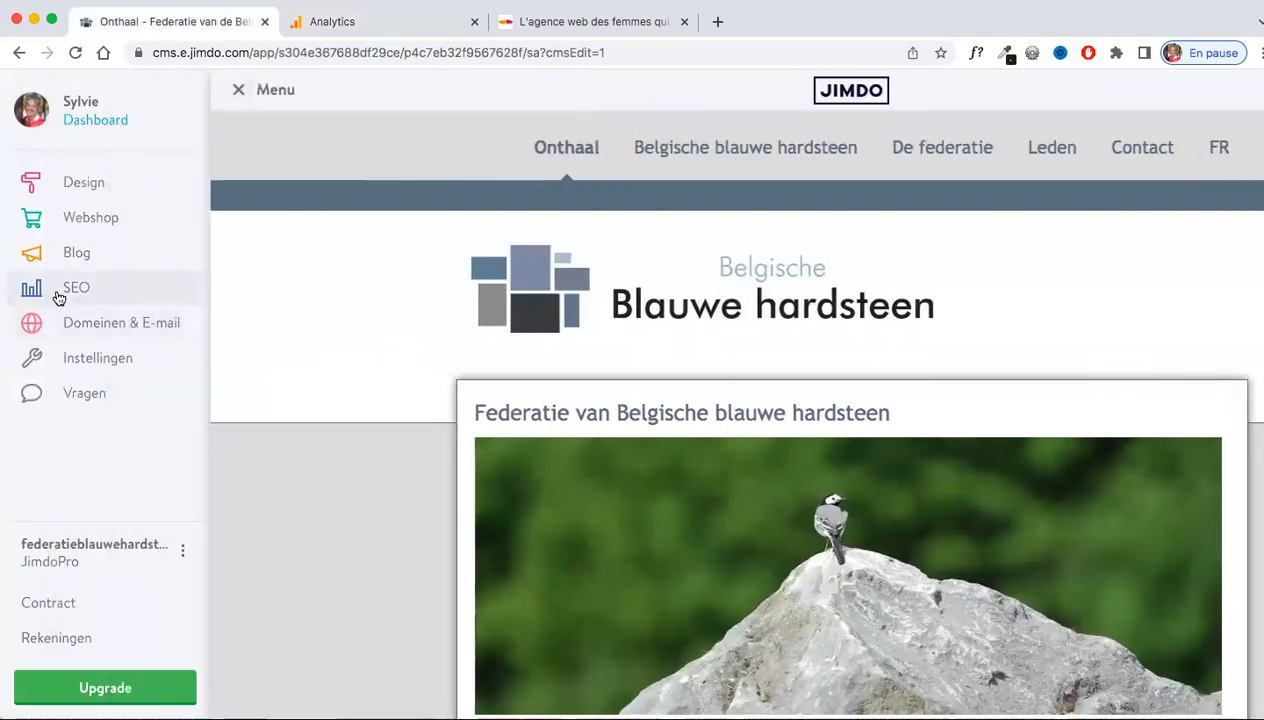
click(58, 292)
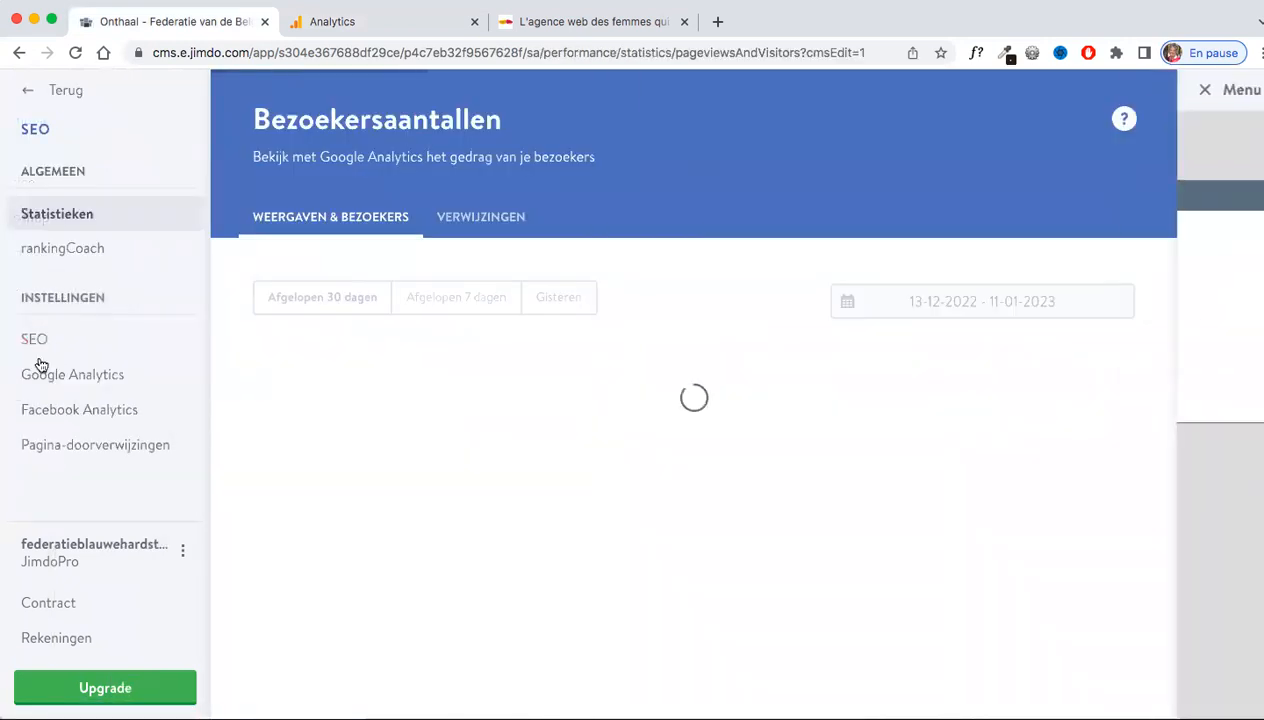
click(48, 375)
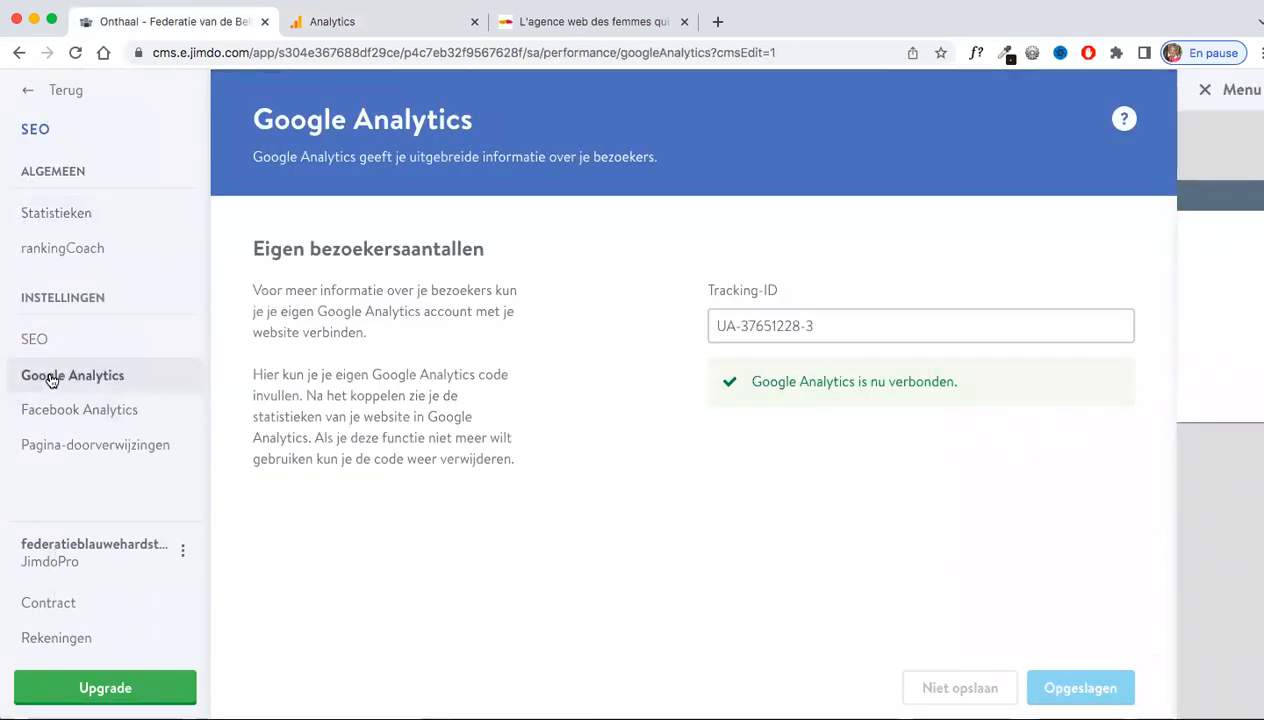
click(812, 325)
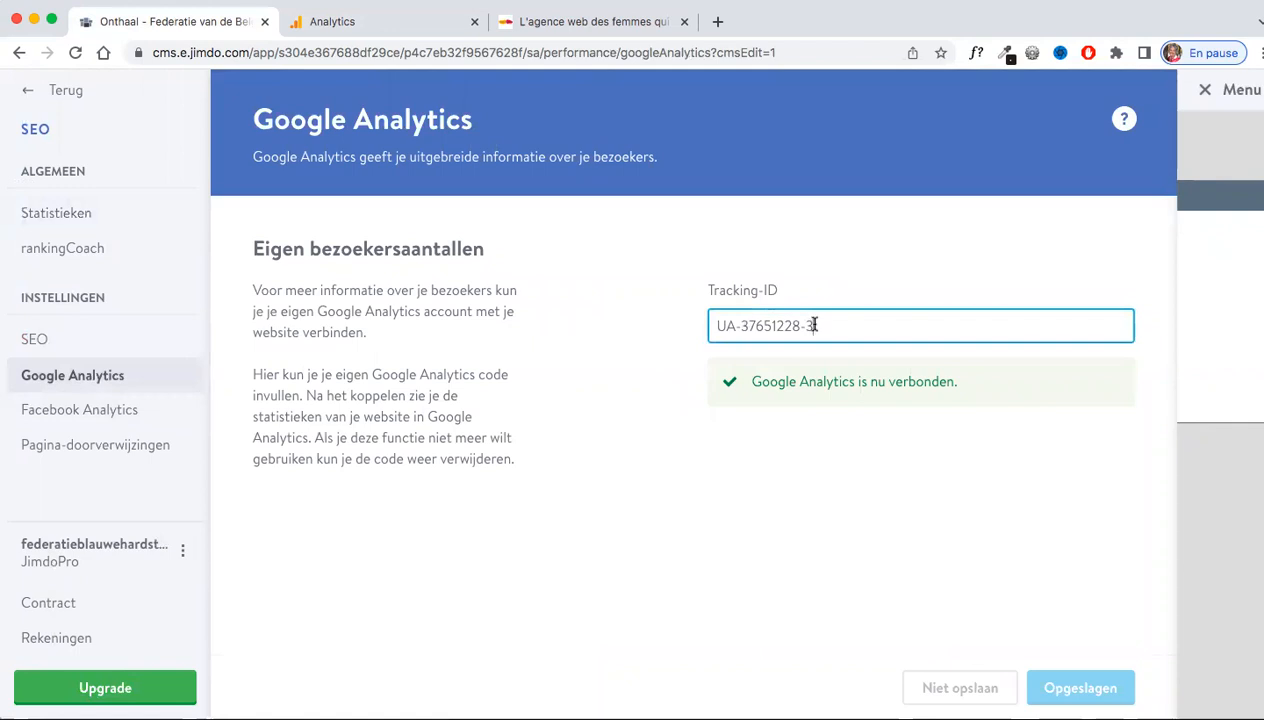
drag(815, 325, 685, 330)
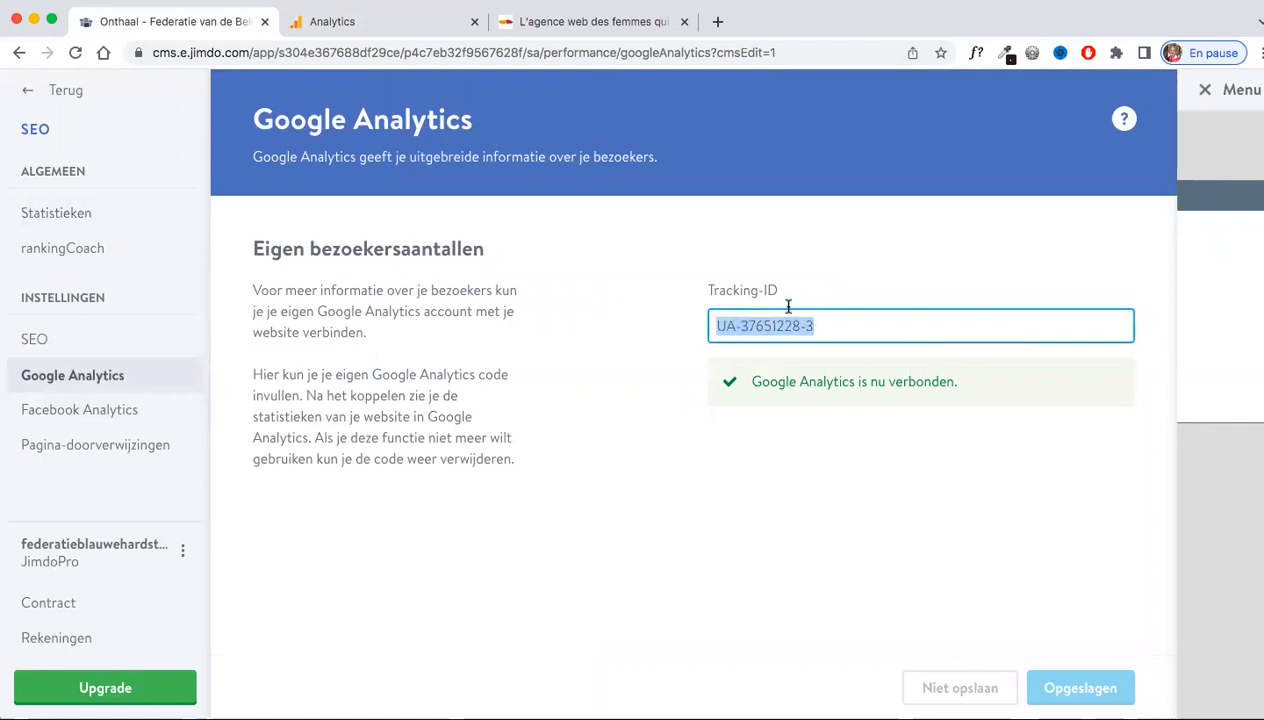
Step: Paste the copied Google tag into the site settings' HEAD section for the whole website (Hele website) and save it
click(24, 91)
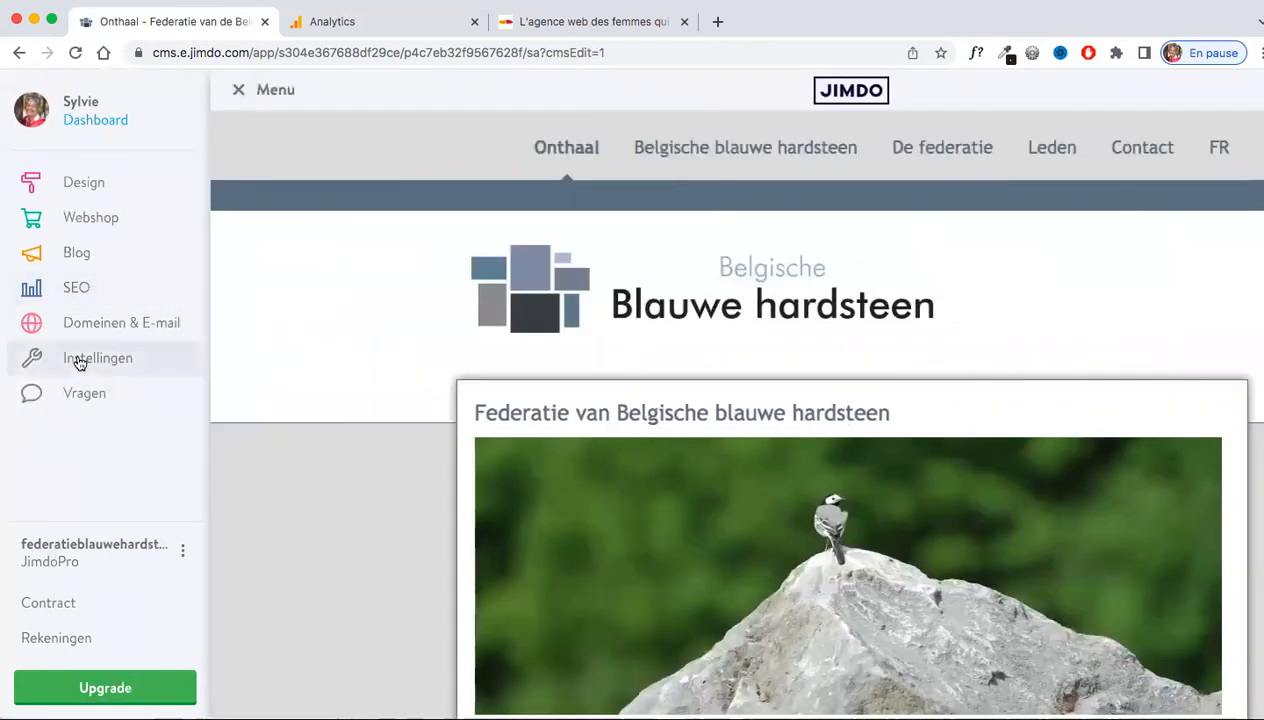
click(80, 360)
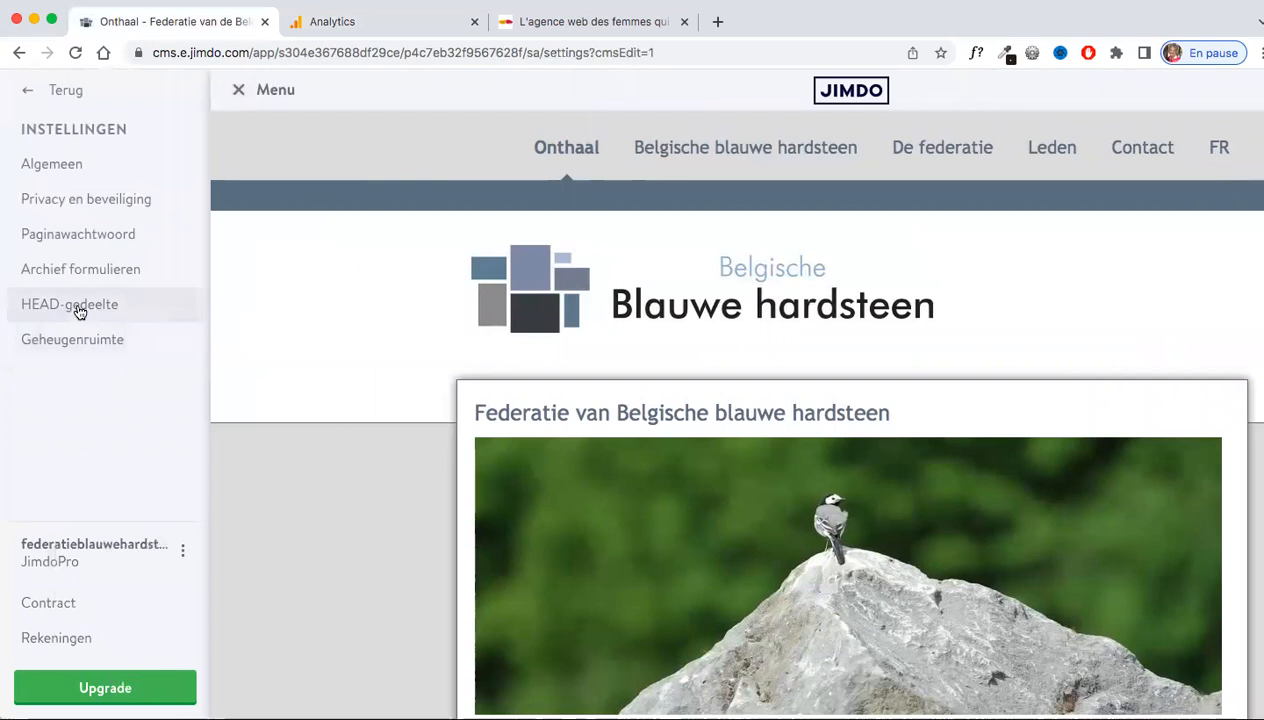
click(69, 305)
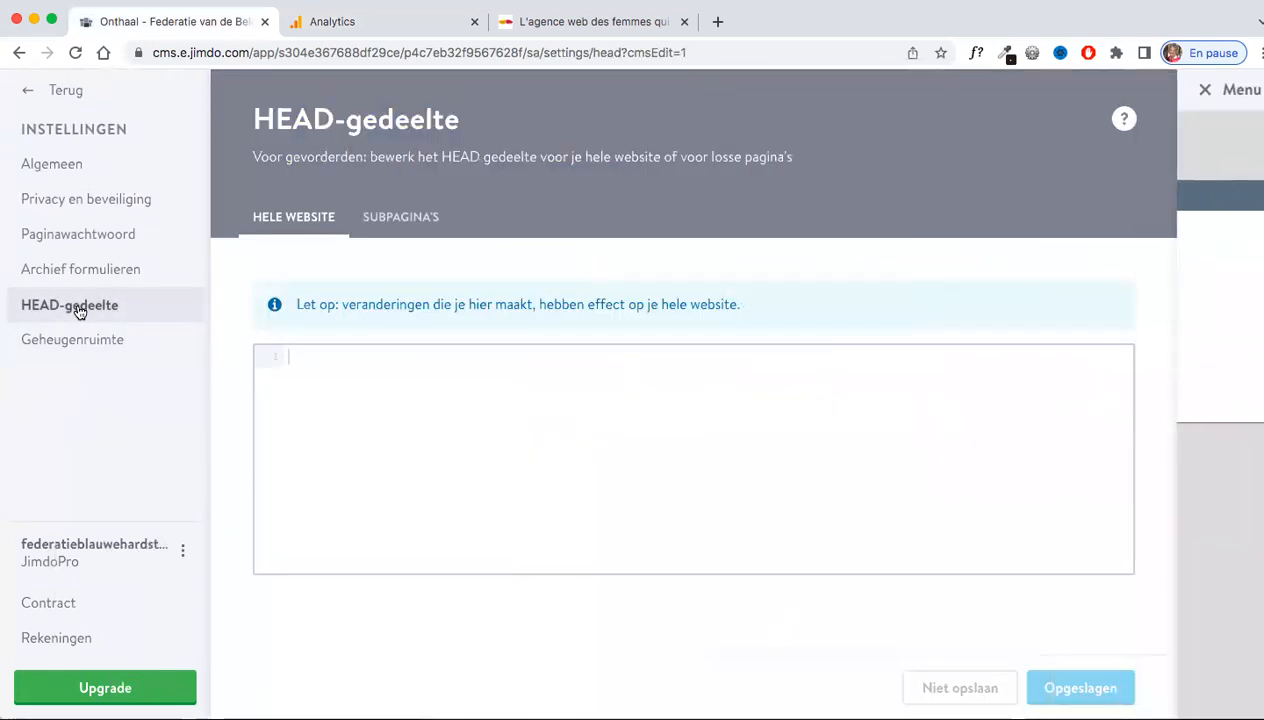
click(400, 218)
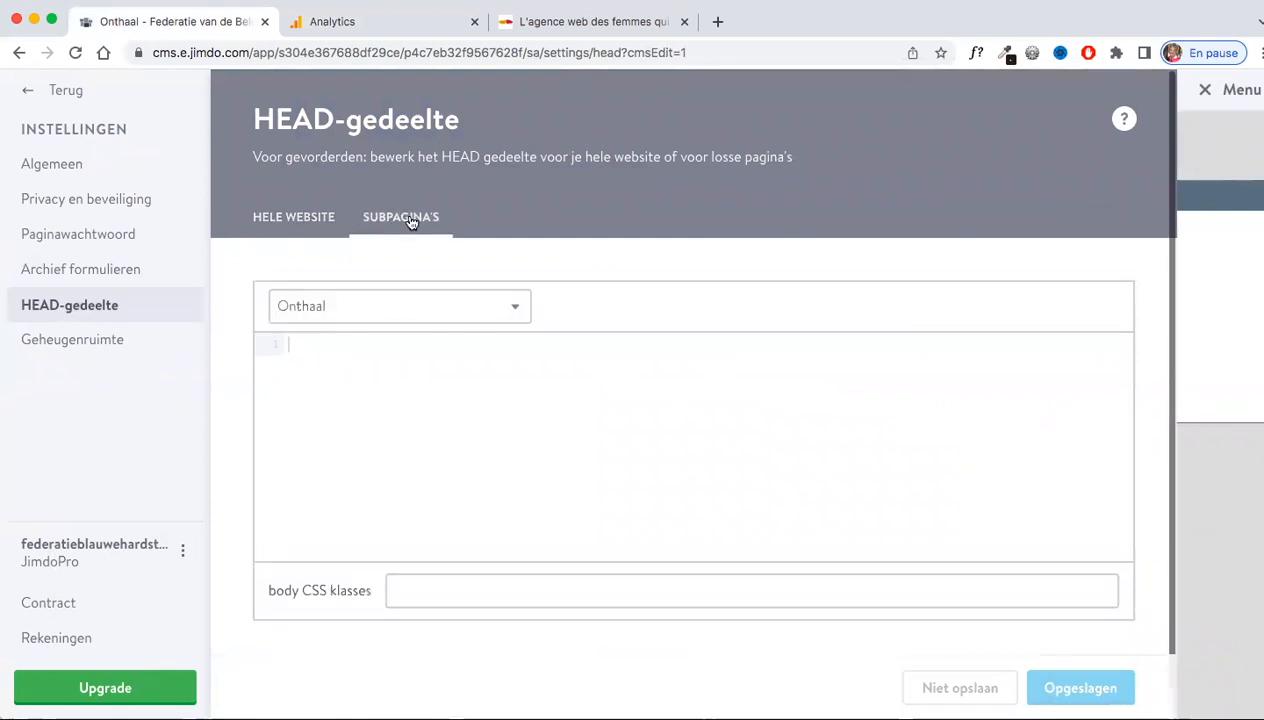
click(325, 222)
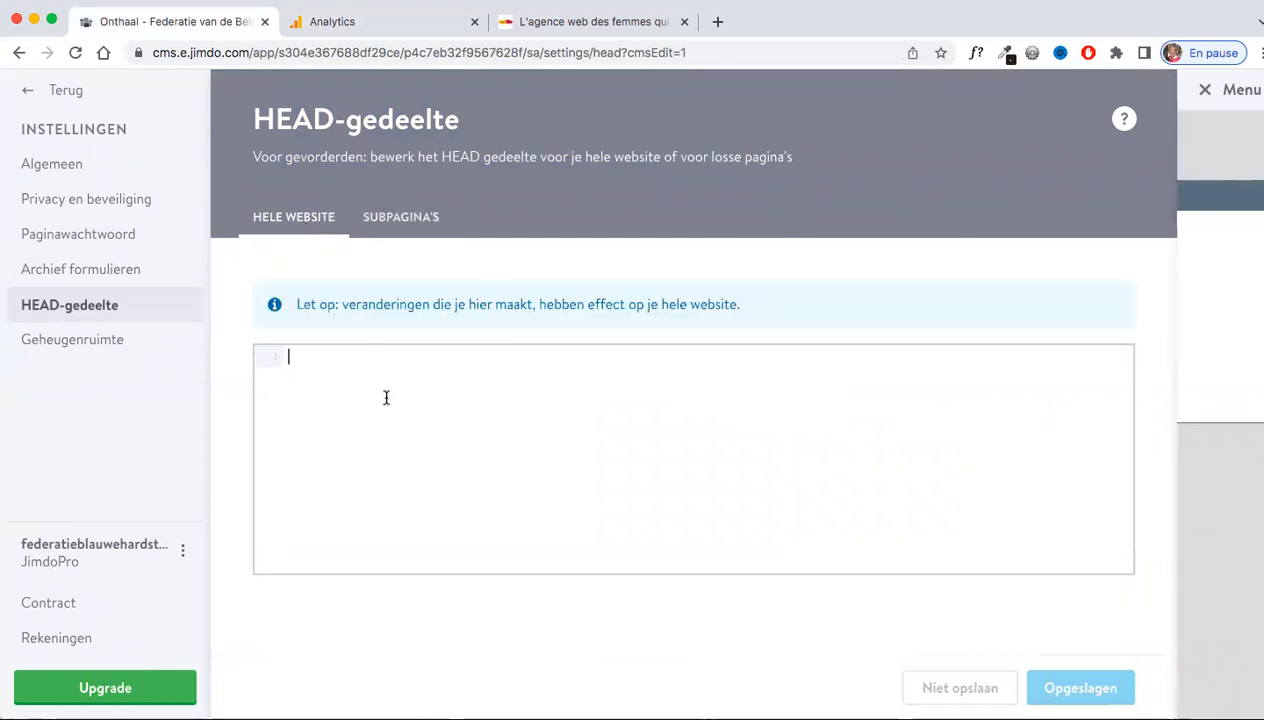
key(super+v)
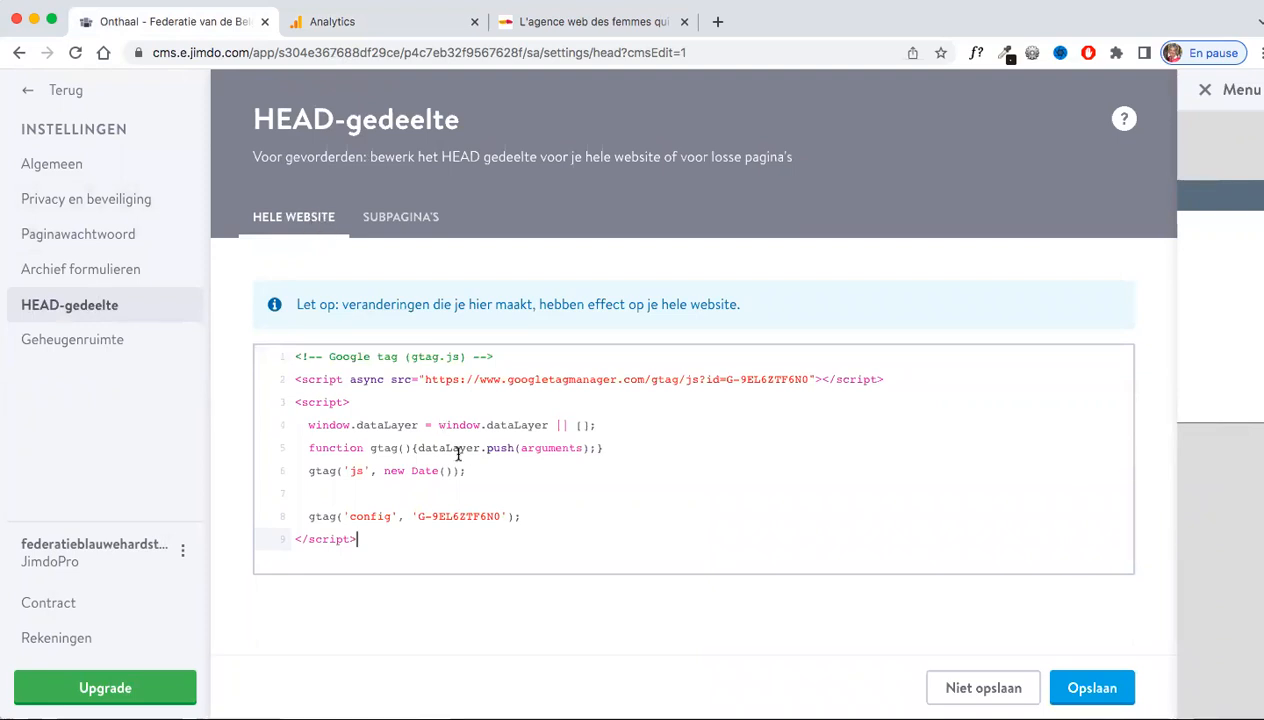
click(1093, 688)
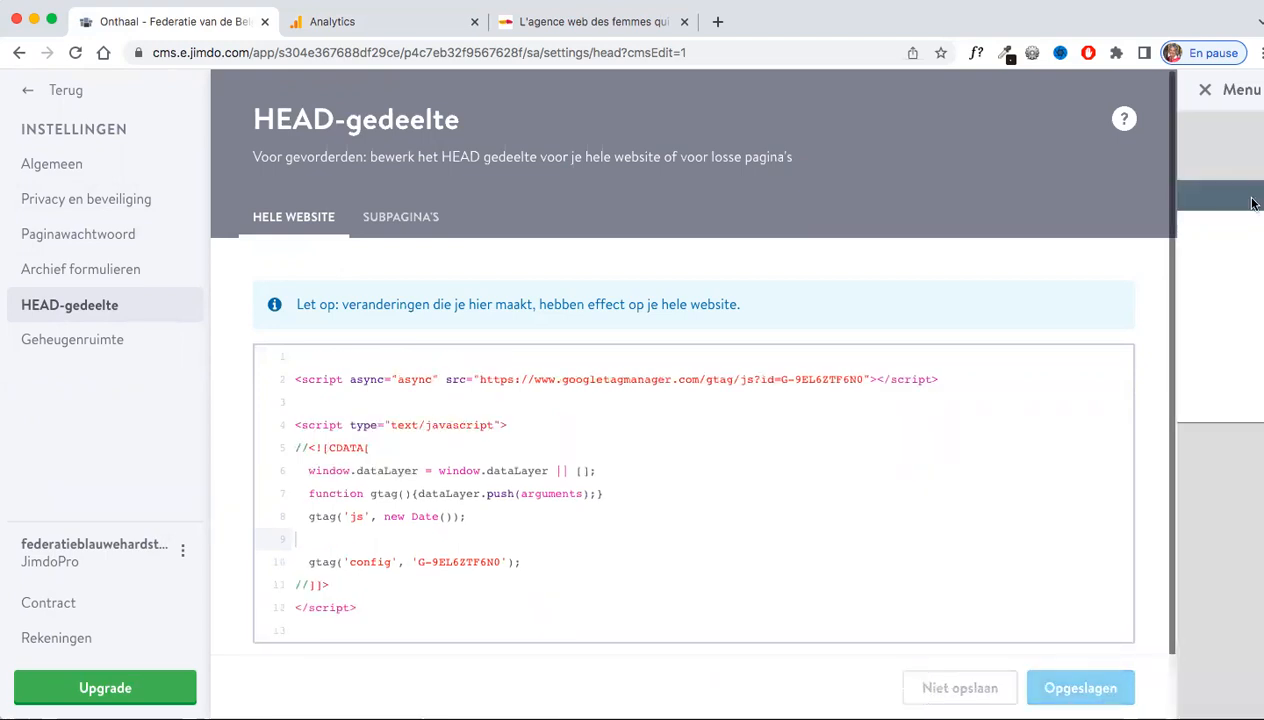
click(1206, 91)
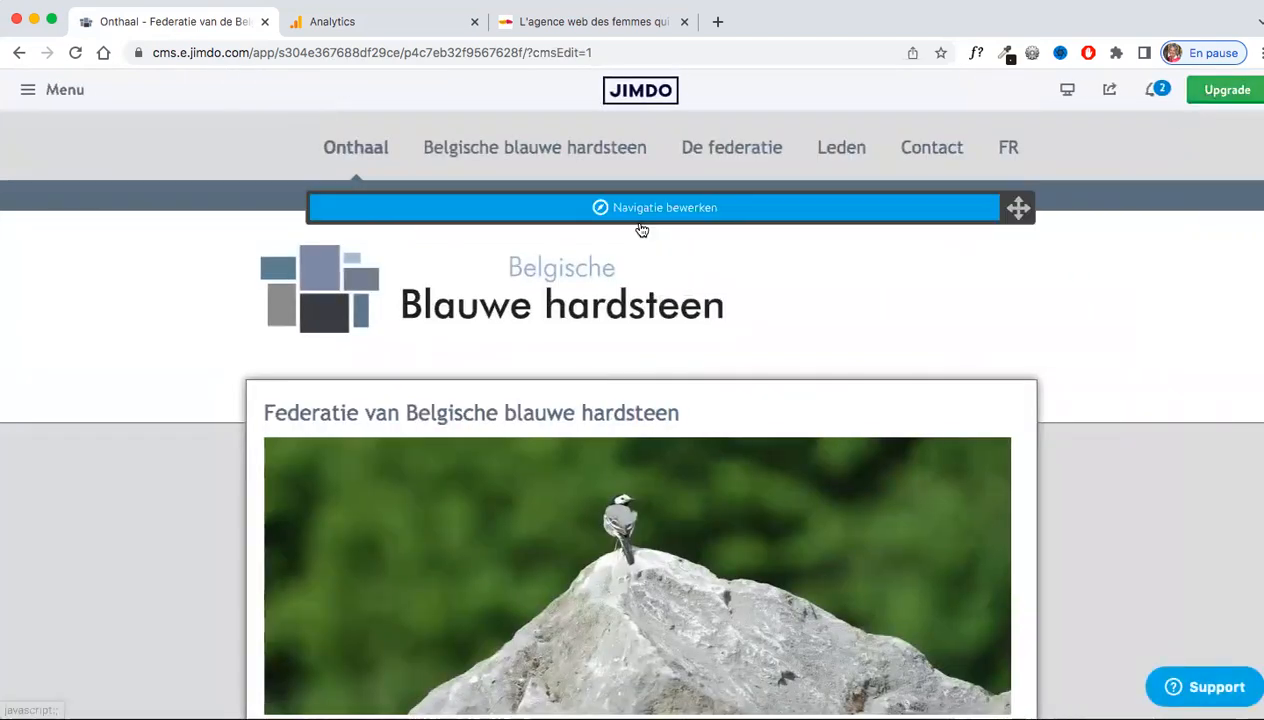
Step: Switch back to Google Analytics, complete the tag setup and open the connected GA4 property's setup assistant
click(393, 26)
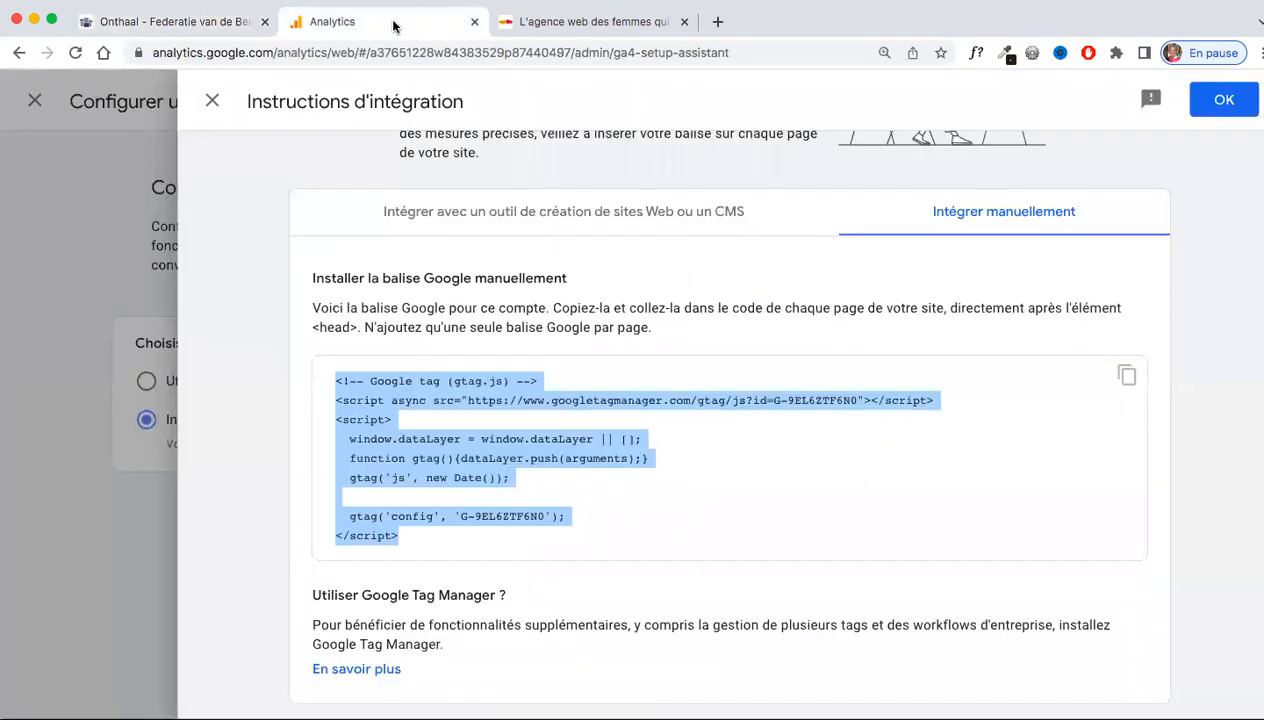
click(1224, 101)
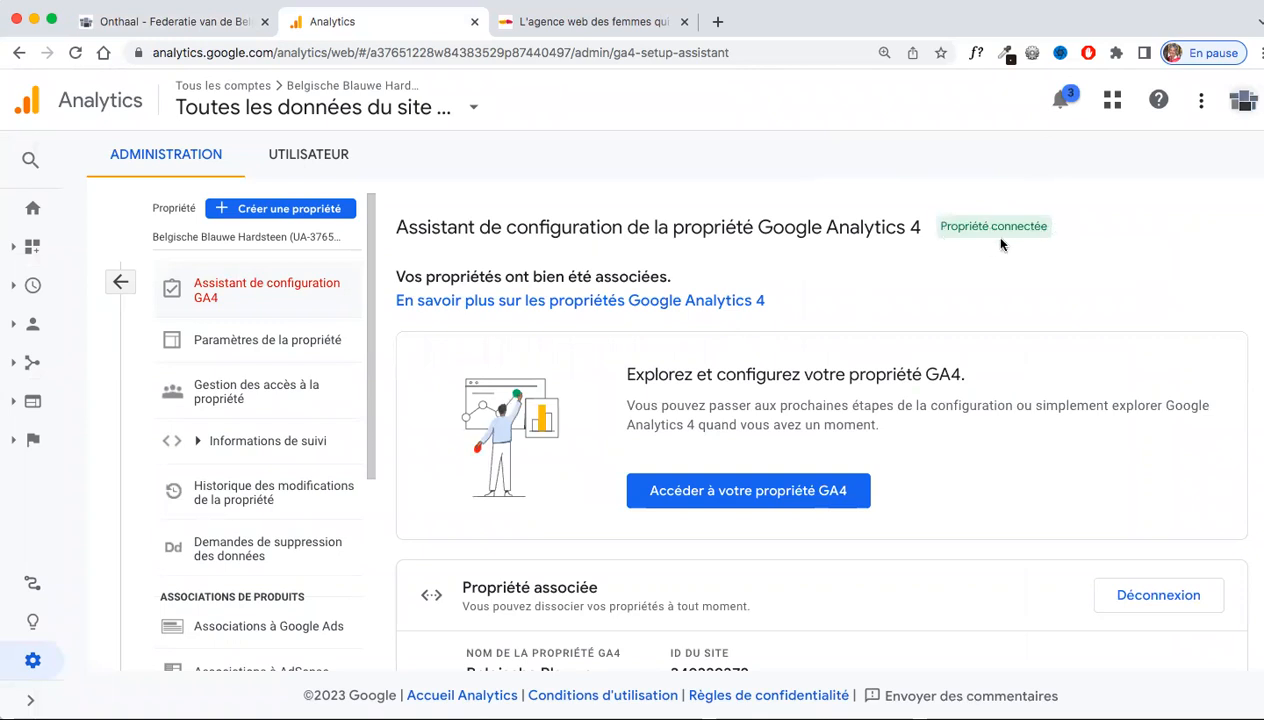
scroll(784, 392, down, 1)
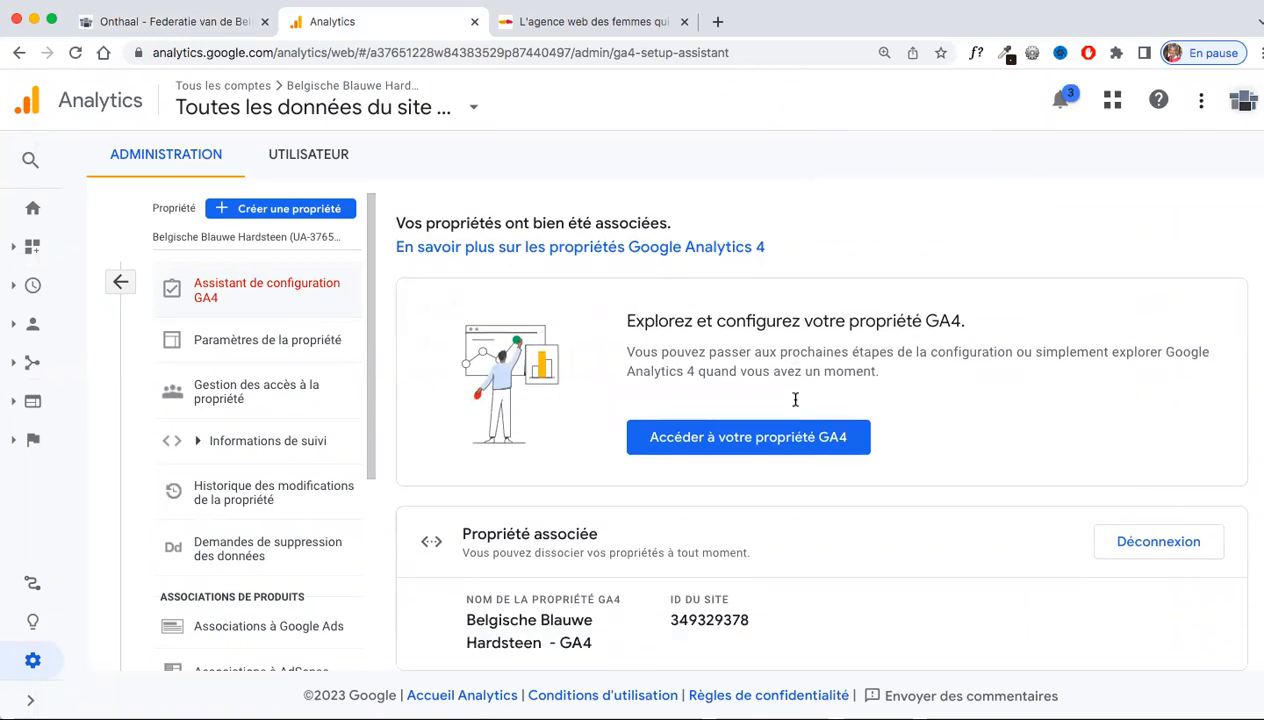
click(758, 441)
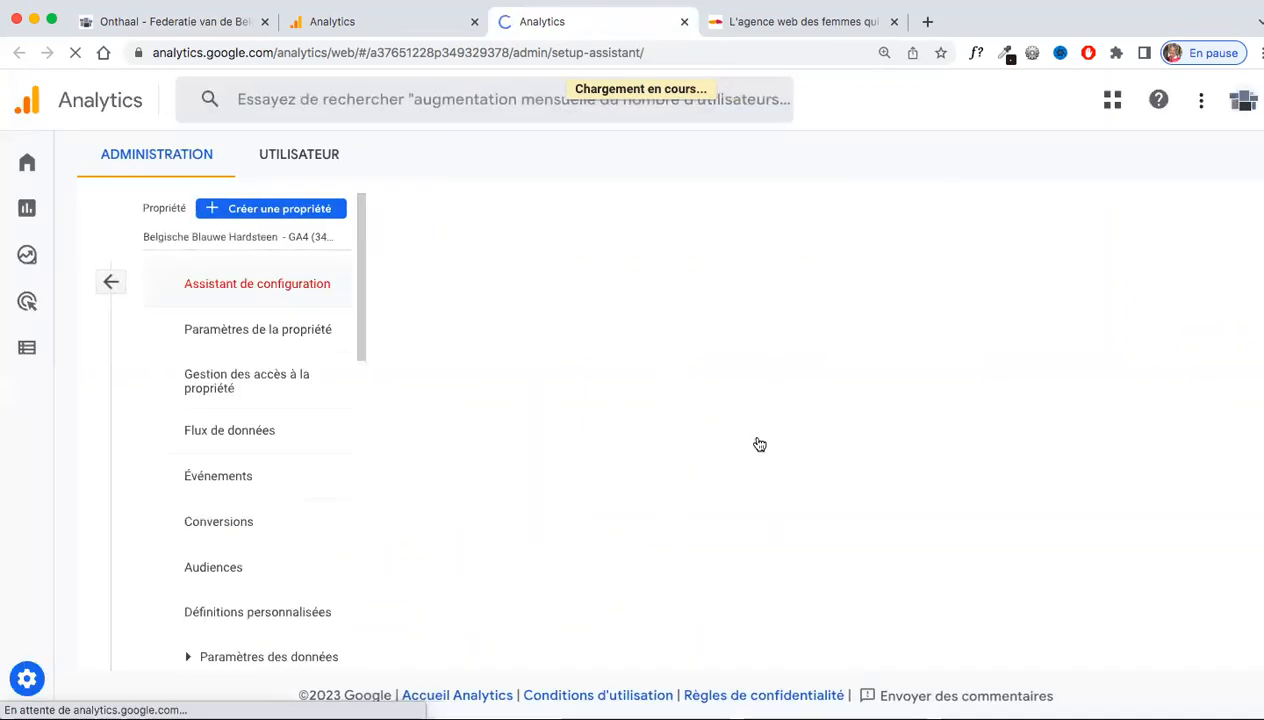
scroll(757, 443, down, 3)
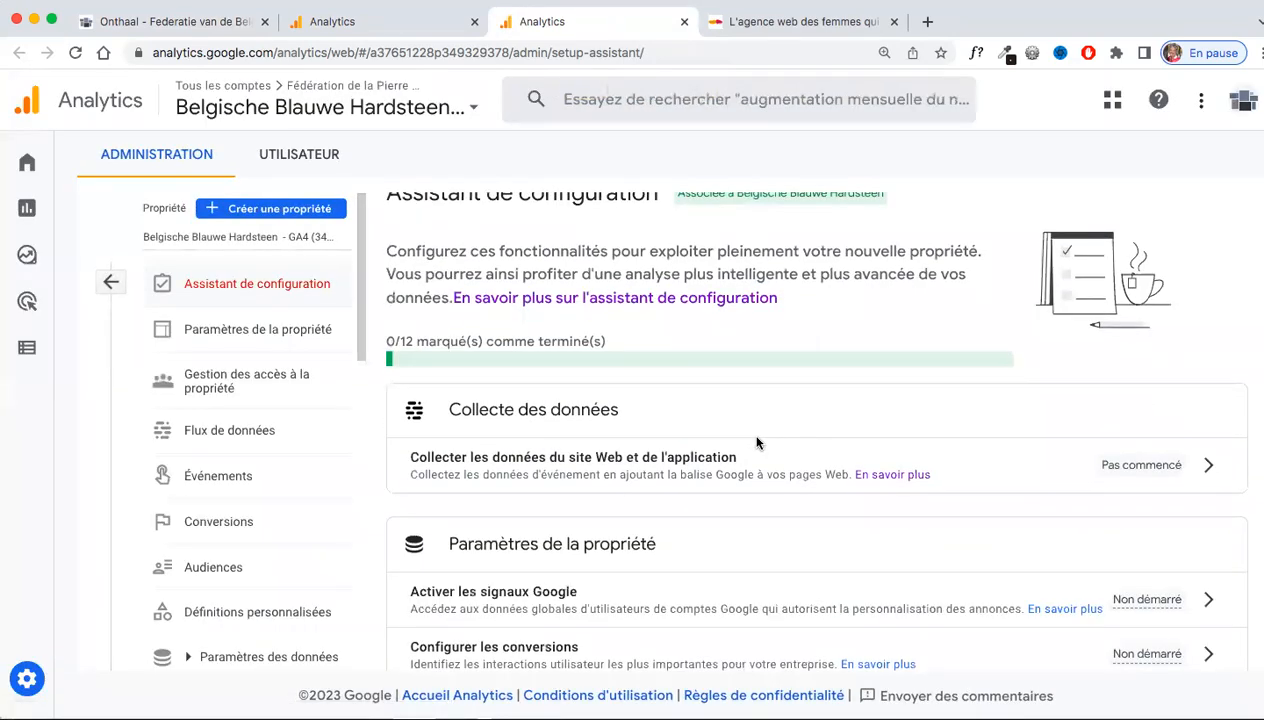
Step: Mark the website and app data collection task (Collecter les données du site Web et de l'application) as completed in the setup assistant
scroll(757, 443, down, 2)
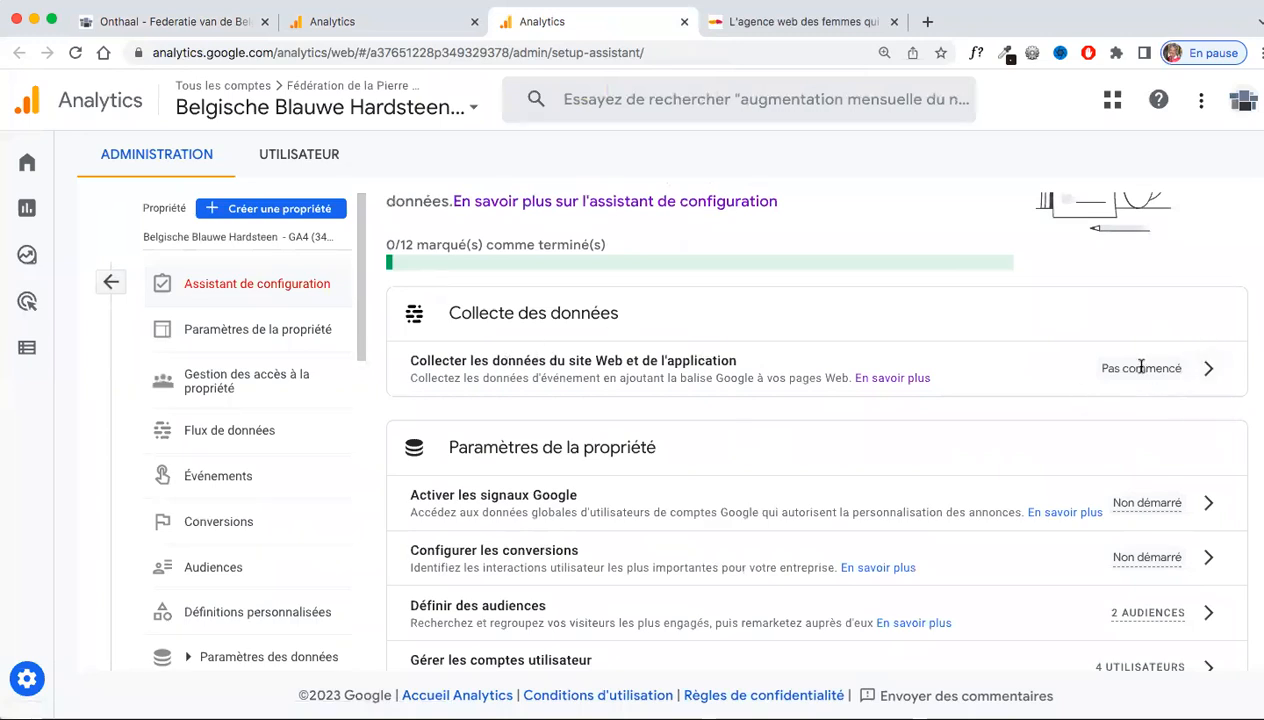
click(1208, 370)
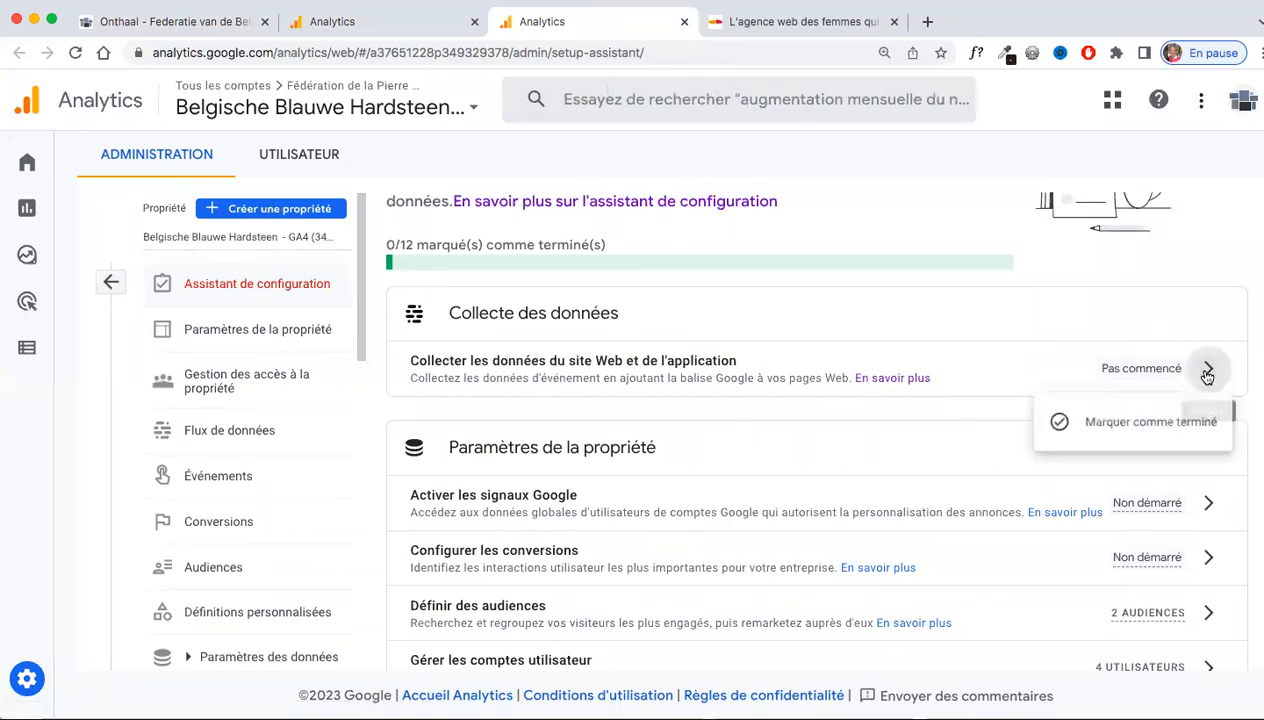
click(1169, 414)
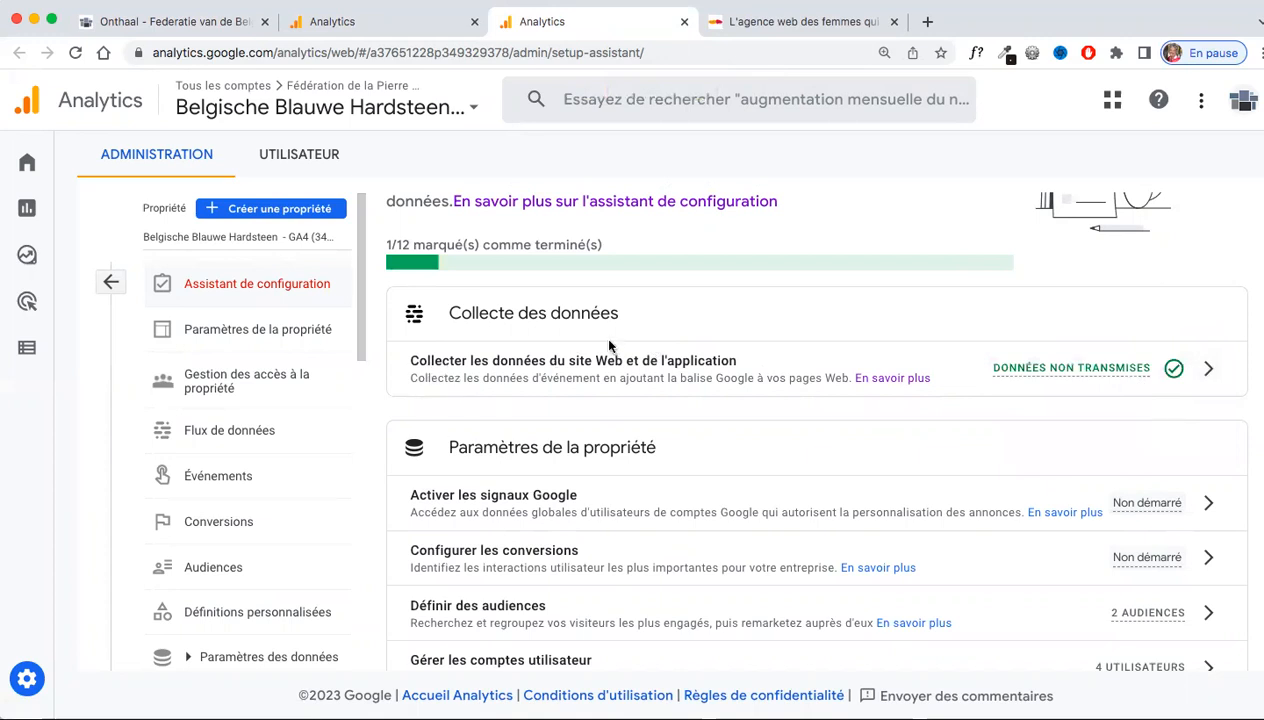
Step: Review the account's property list, choose the Belgische Blauwe Hardsteen - GA4 property, and switch to the amaranthe.info website
scroll(621, 362, up, 3)
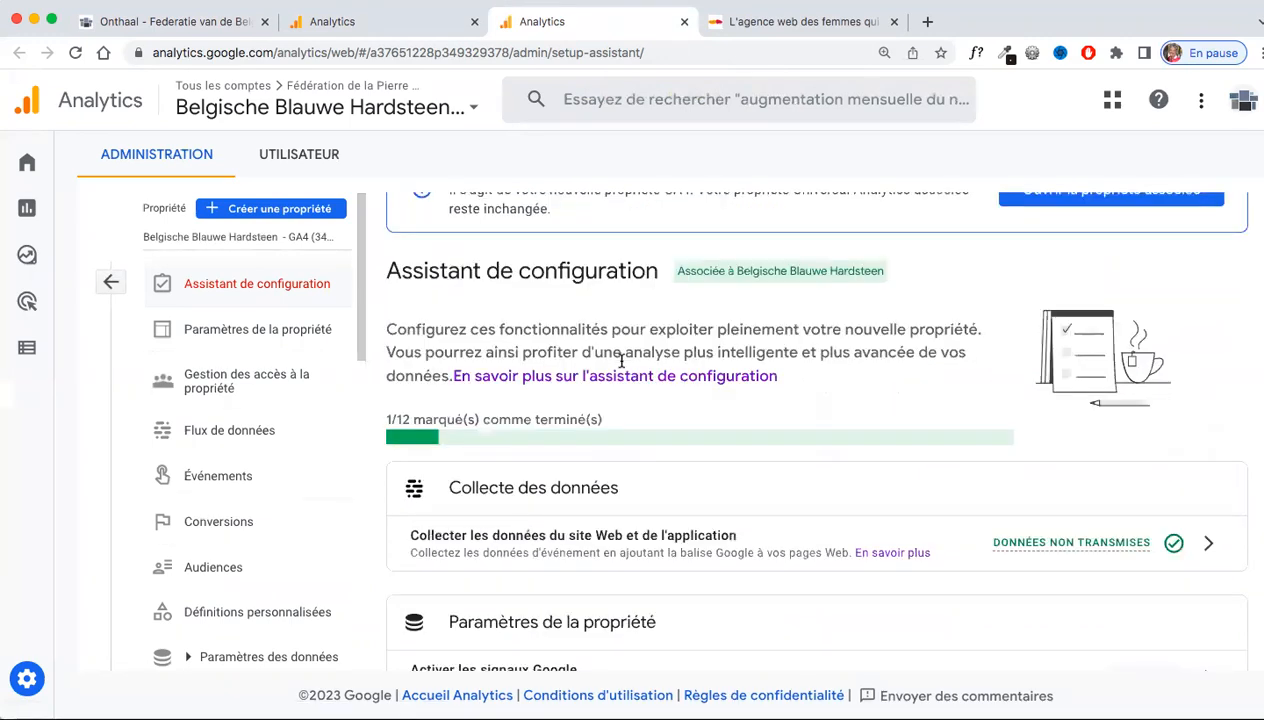
scroll(595, 302, up, 1)
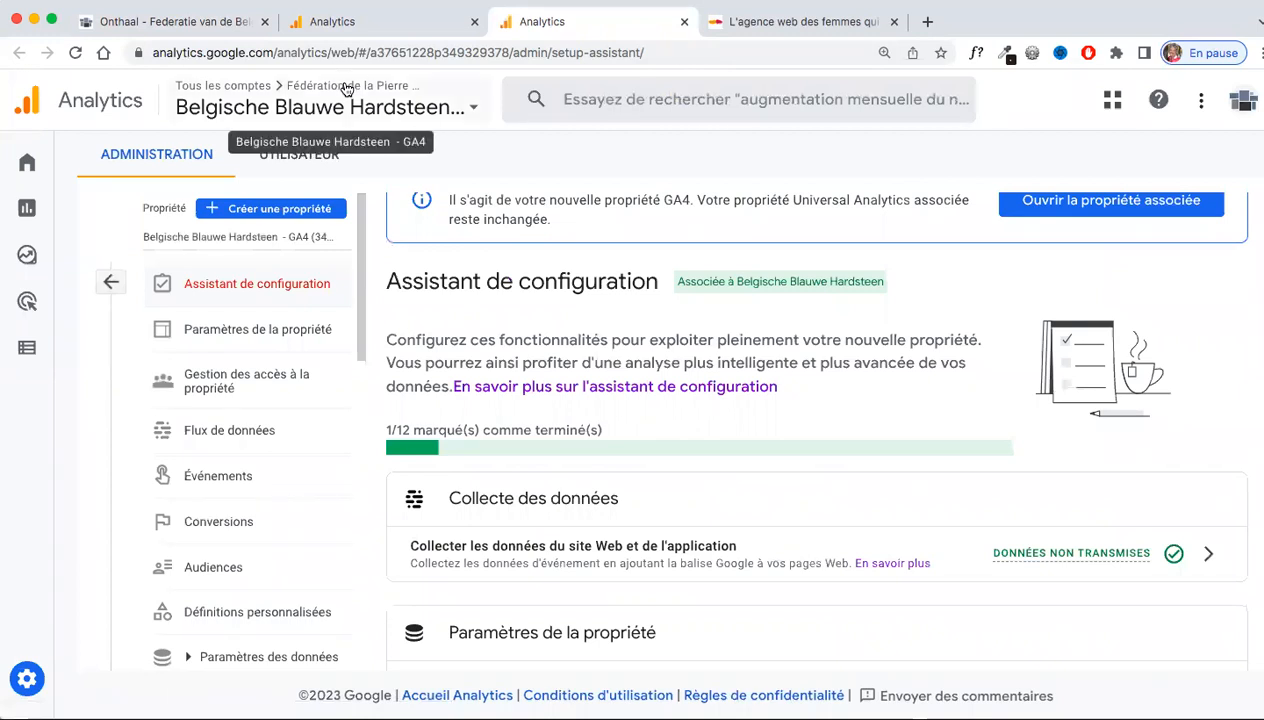
click(343, 86)
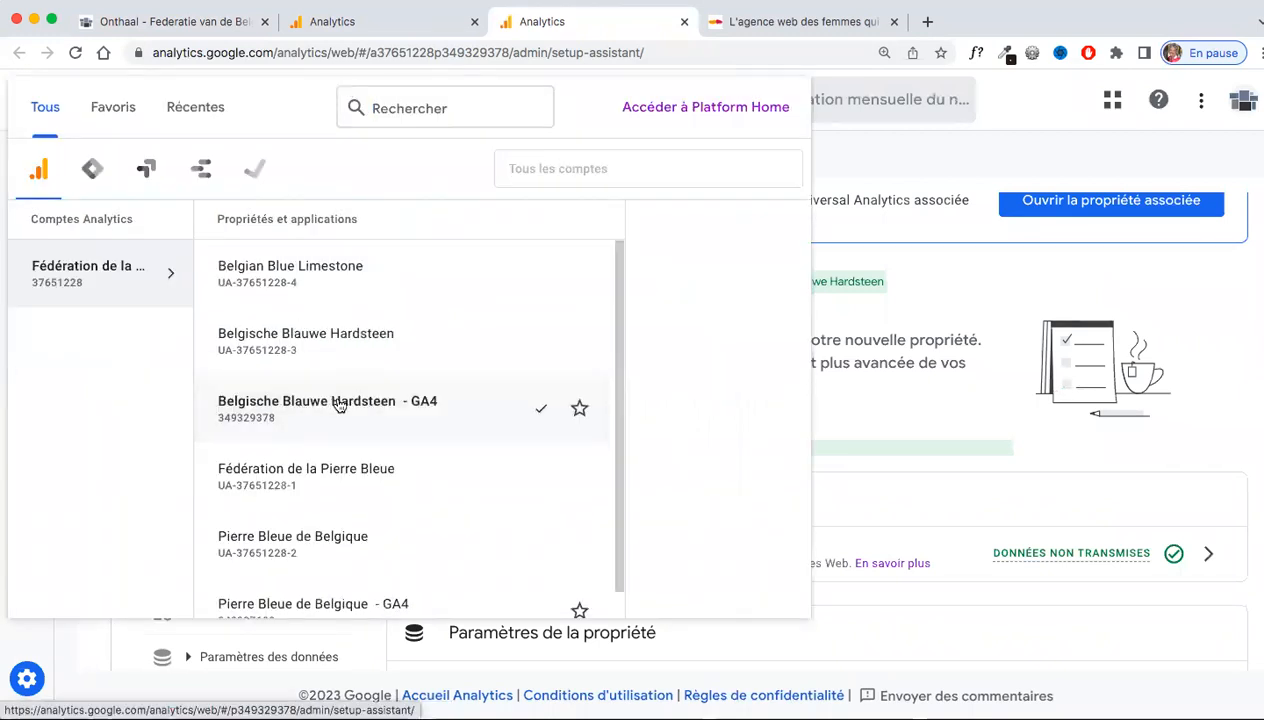
click(411, 412)
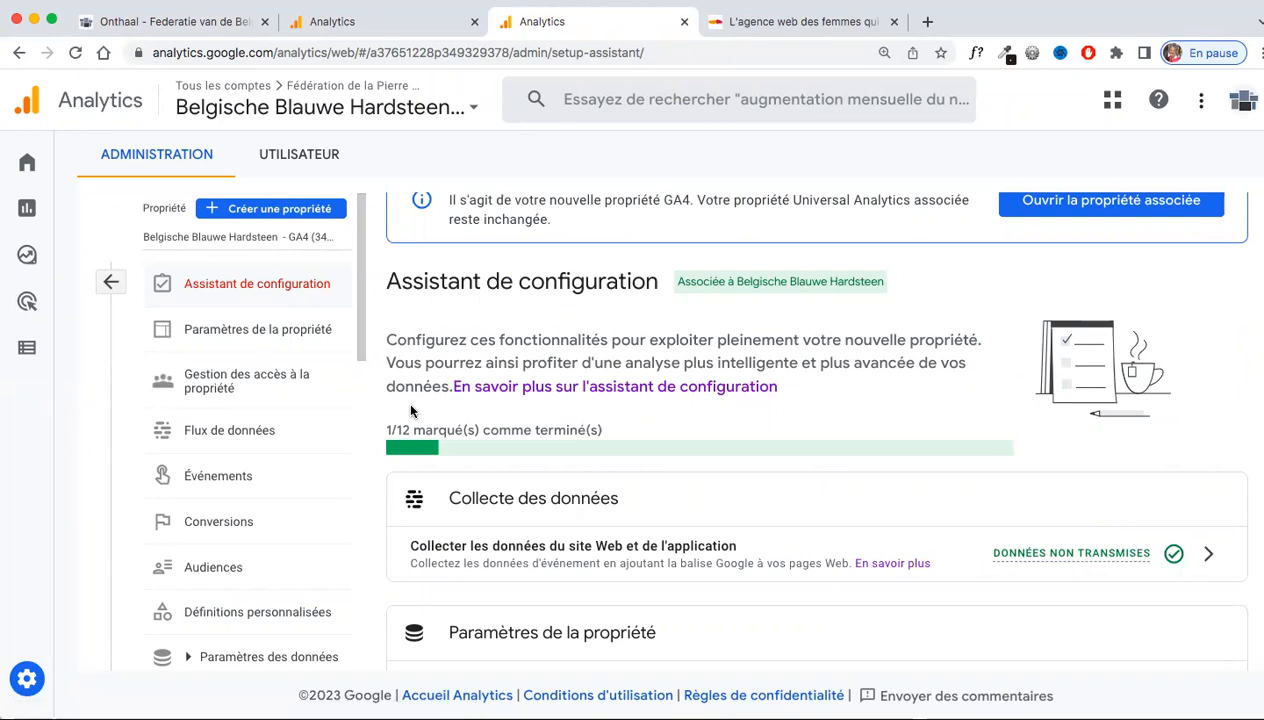
click(775, 29)
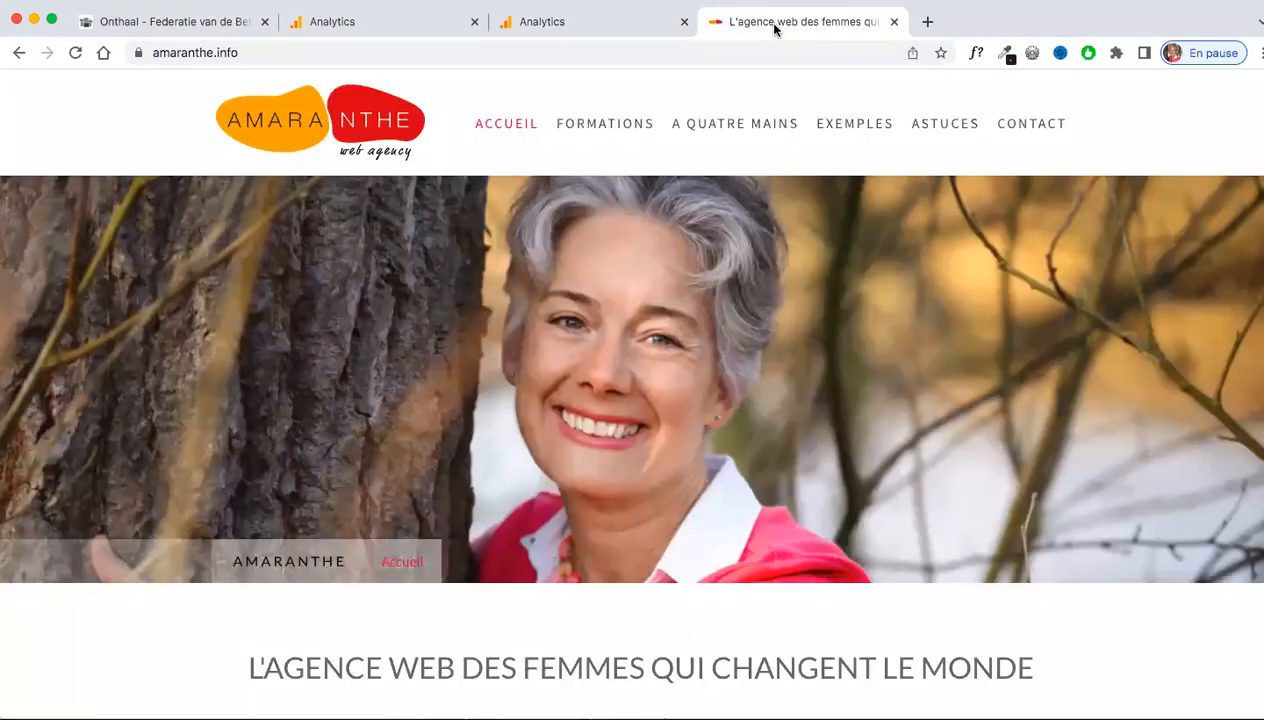